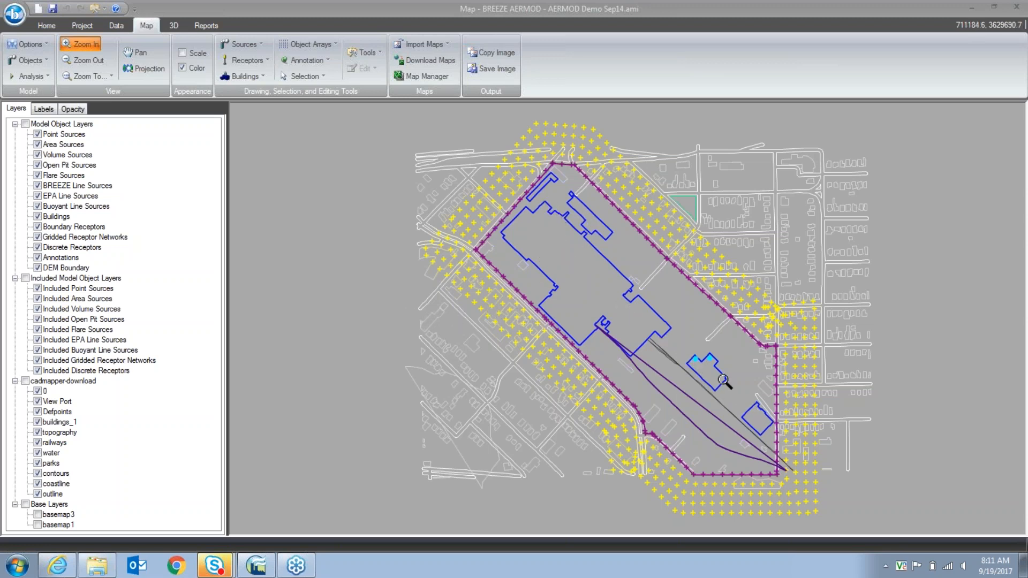
# Step: Show the basemap1 layer behind the AERMOD Demo Sep14 site to view the facility's surroundings
pyautogui.click(302, 76)
pyautogui.click(308, 93)
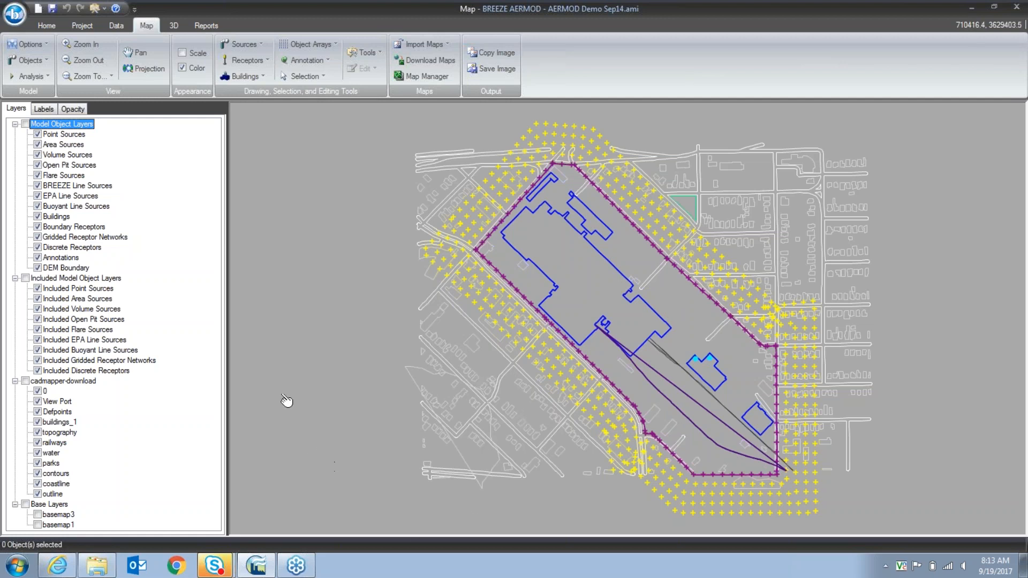
pyautogui.click(38, 525)
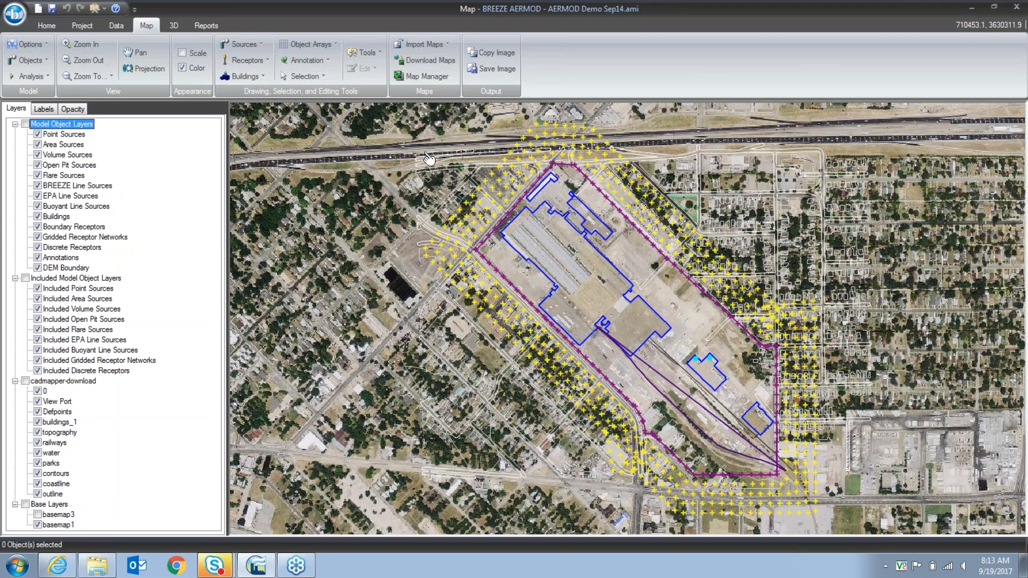
pyautogui.click(86, 59)
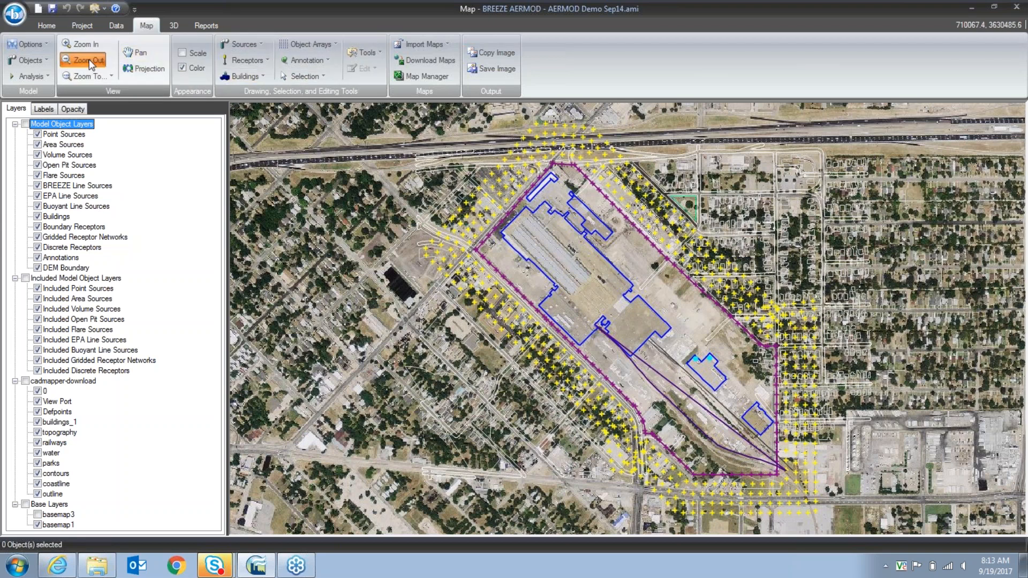
pyautogui.click(378, 255)
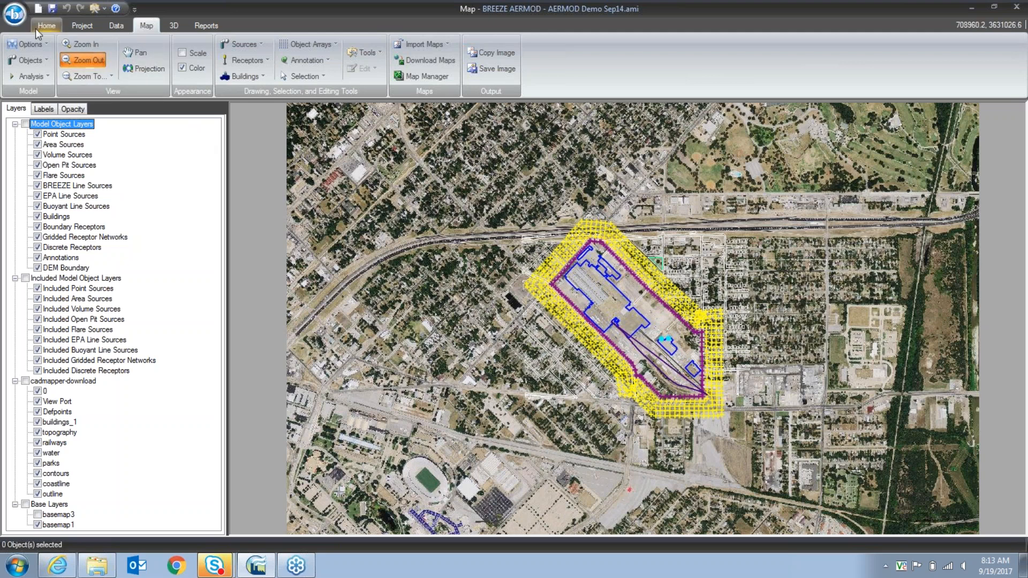
# Step: Open the recent project AERMOD Demo Base A.ami and display its map
pyautogui.click(12, 17)
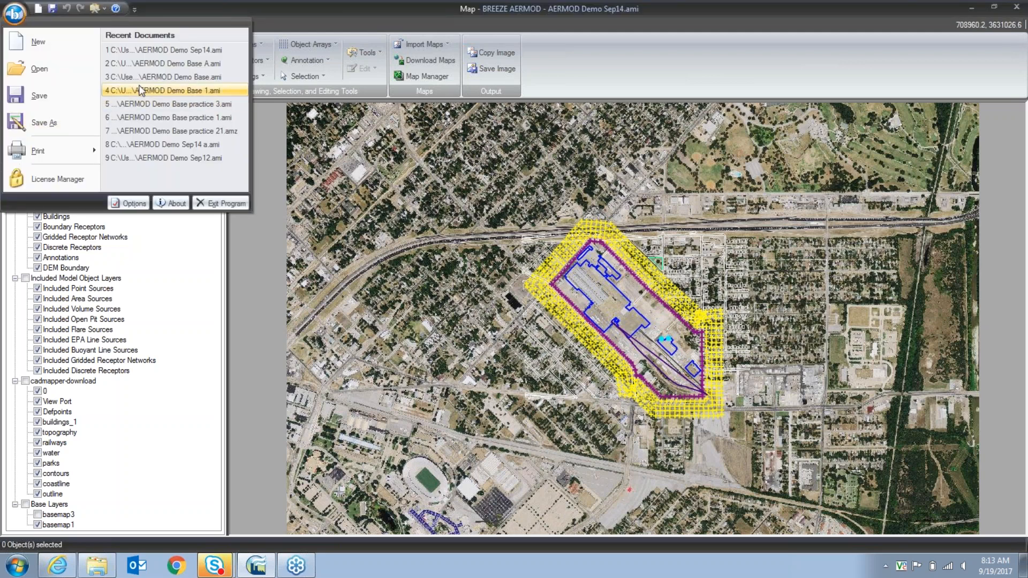
pyautogui.click(150, 63)
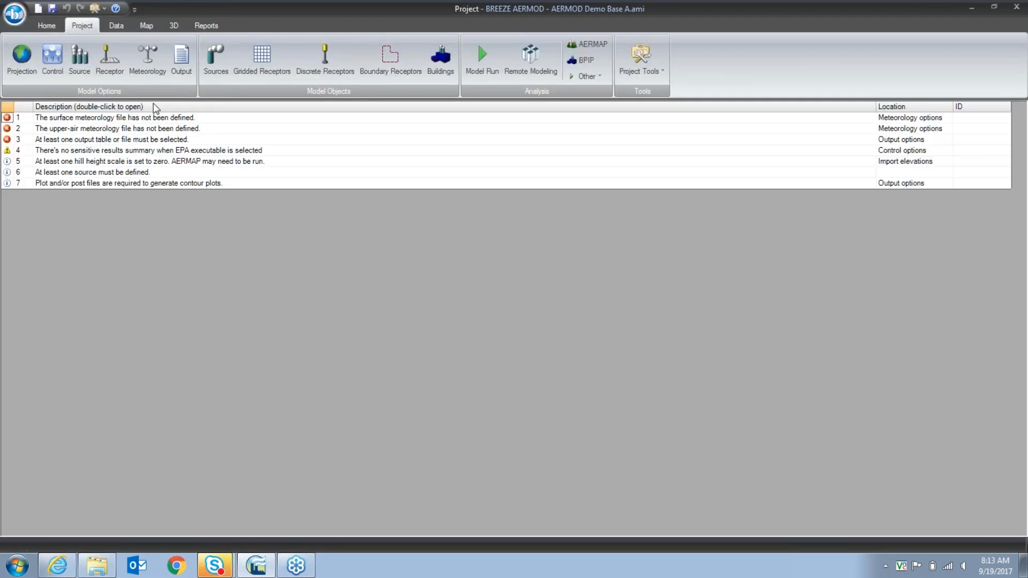
pyautogui.click(146, 25)
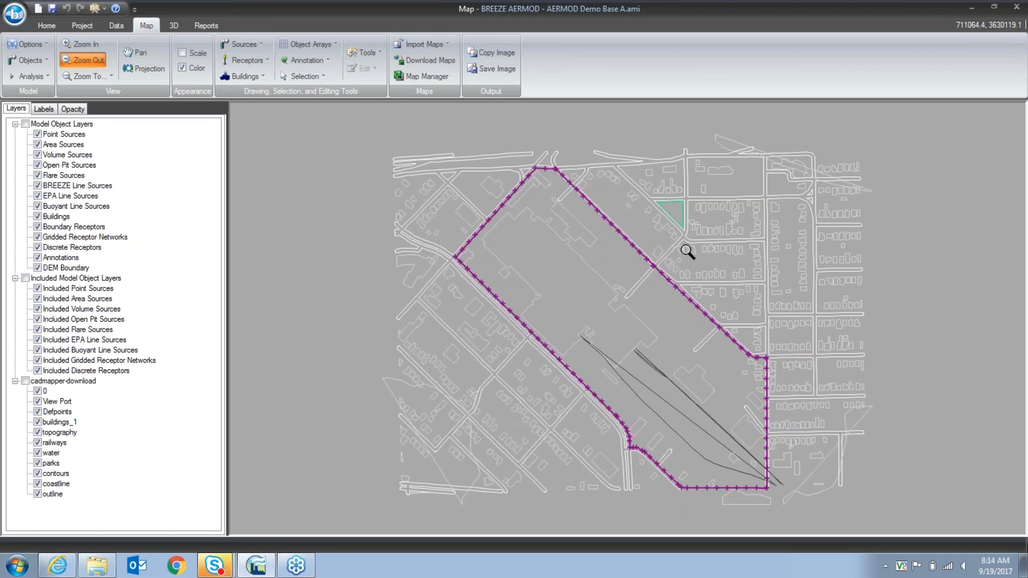
# Step: Start a Buffer Receptors array based on the model object Boundary Receptor LJL7X00C
pyautogui.click(310, 47)
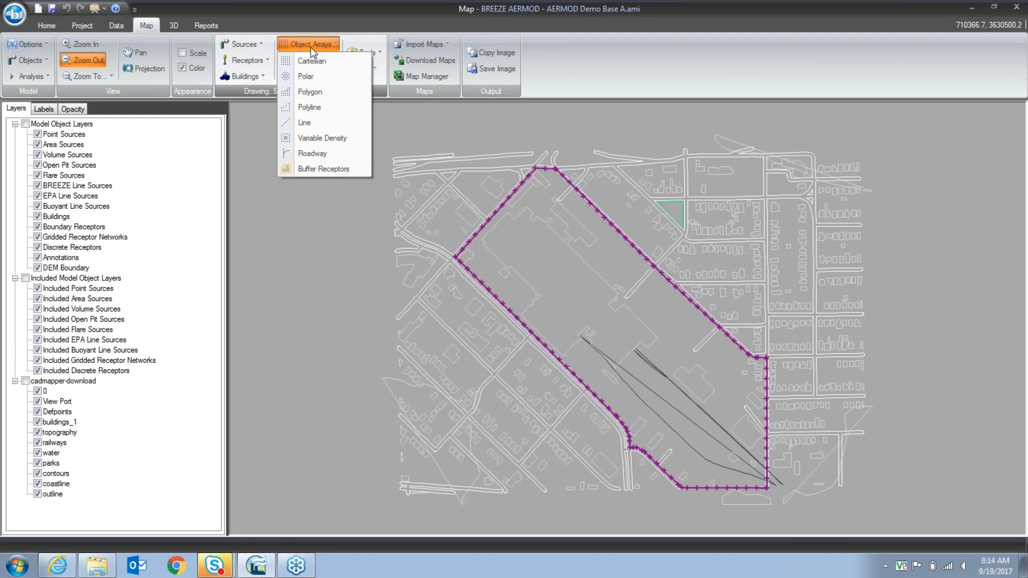
pyautogui.click(308, 170)
pyautogui.moveTo(214, 42); pyautogui.dragTo(284, 150)
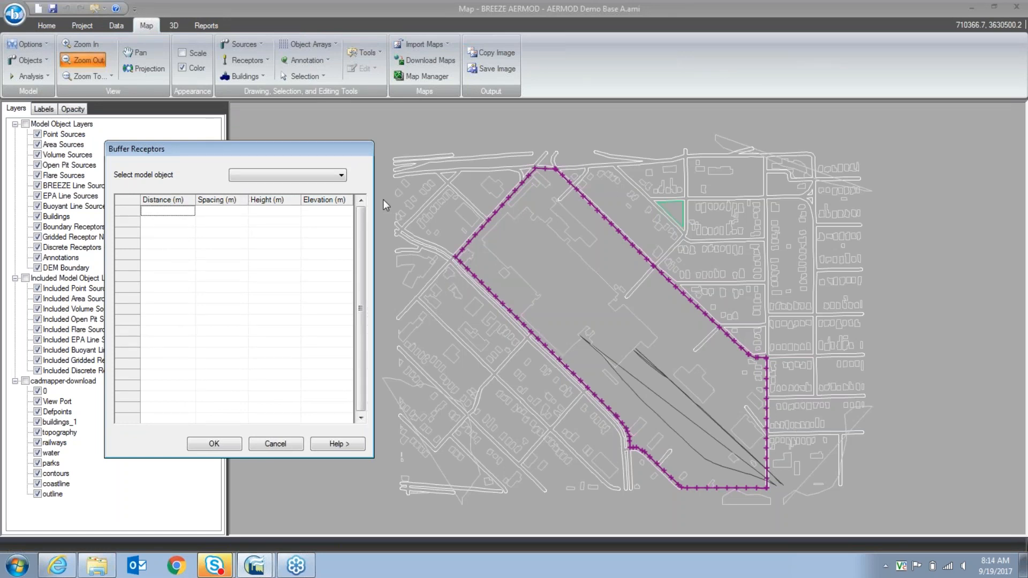
pyautogui.click(341, 176)
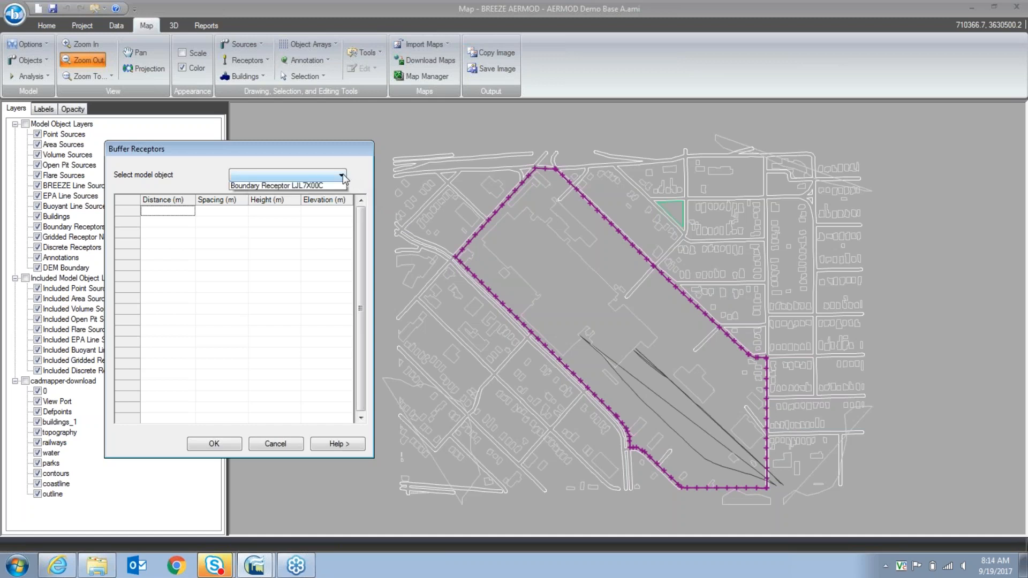
pyautogui.click(253, 187)
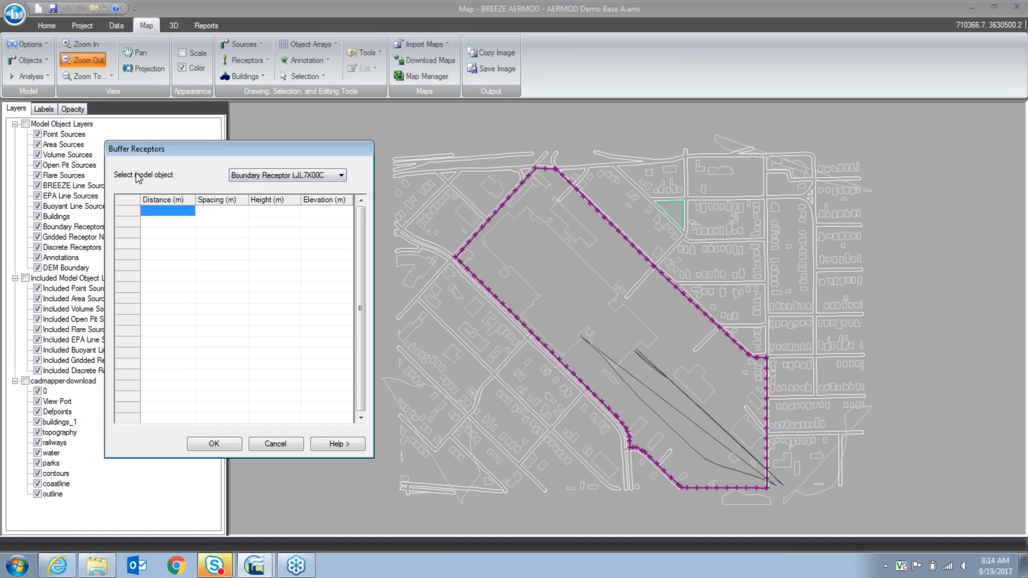
# Step: Define the first two buffer receptor rings at distances of 25 m and 50 m, each with 25 m spacing
pyautogui.click(160, 213)
pyautogui.write('25')
pyautogui.click(223, 213)
pyautogui.write('0')
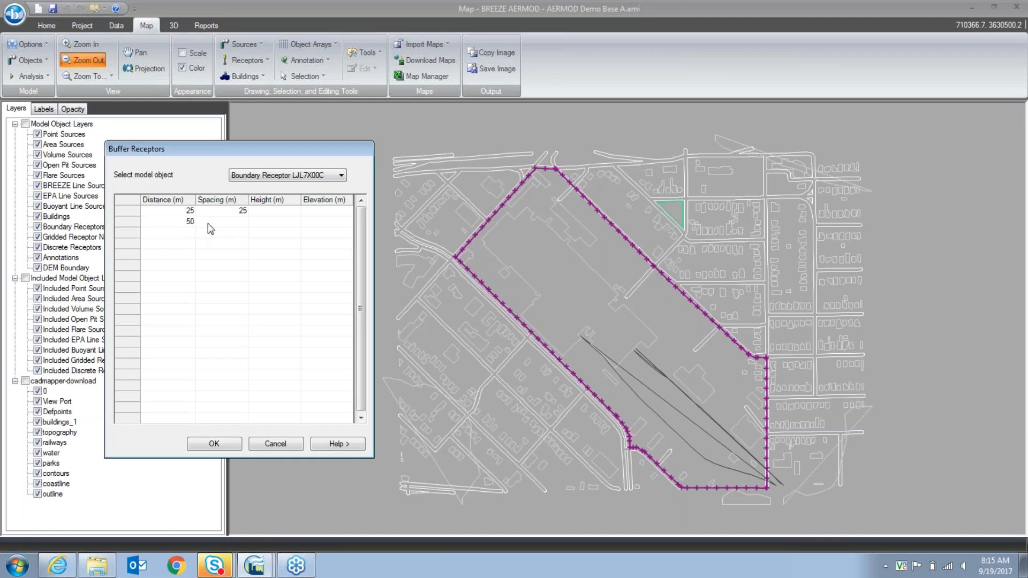
pyautogui.click(229, 222)
pyautogui.write('25')
# Step: Add buffer rings at 75 m and 100 m, each with 25 m spacing, and generate the receptors around the boundary
pyautogui.click(186, 237)
pyautogui.write('75')
pyautogui.click(208, 237)
pyautogui.write('25')
pyautogui.click(184, 243)
pyautogui.write('100')
pyautogui.click(227, 243)
pyautogui.write('25')
pyautogui.click(214, 445)
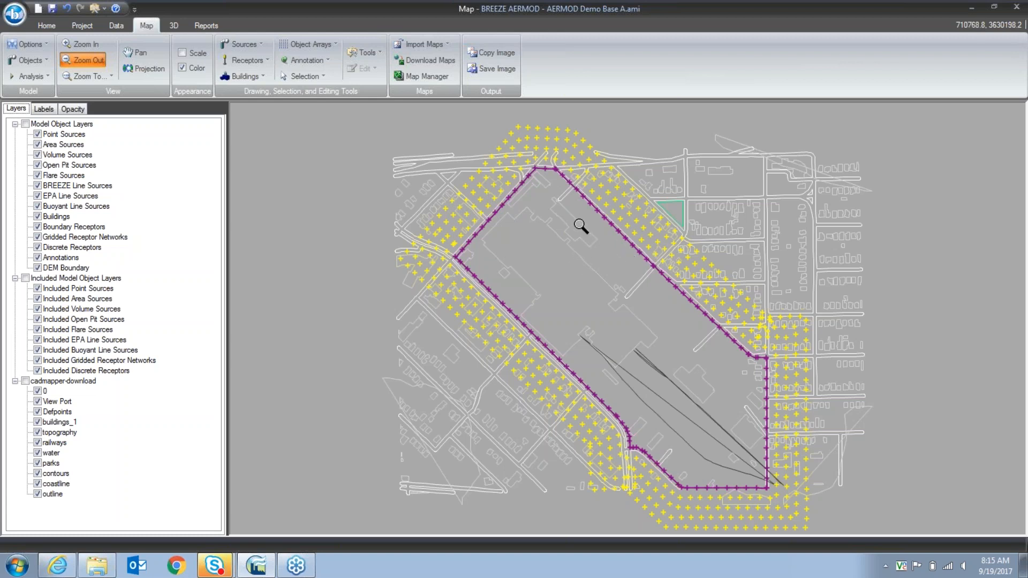
# Step: Convert the large main building's CAD outline inside the boundary to a Polygon Building model object
pyautogui.click(307, 77)
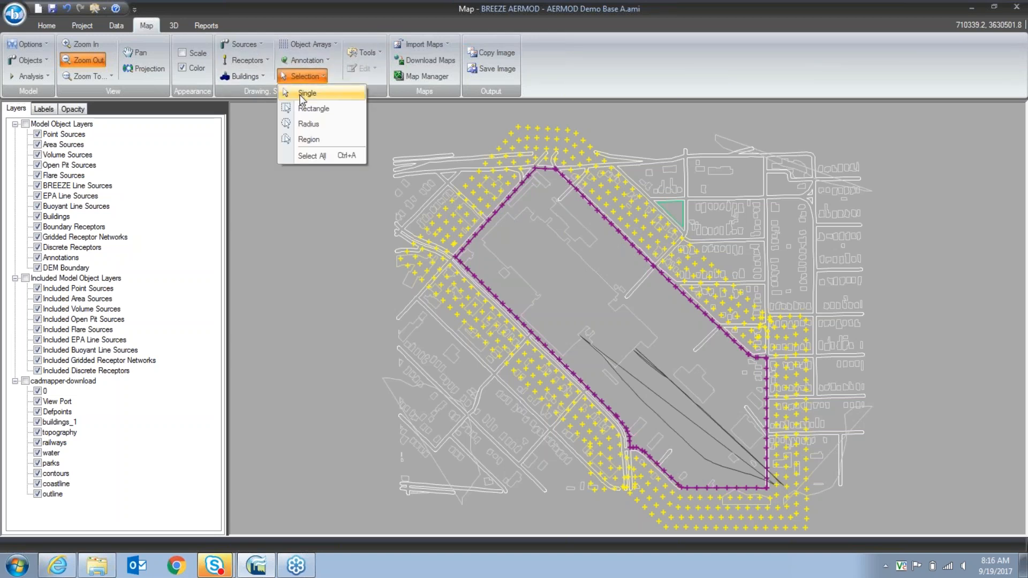
pyautogui.click(301, 97)
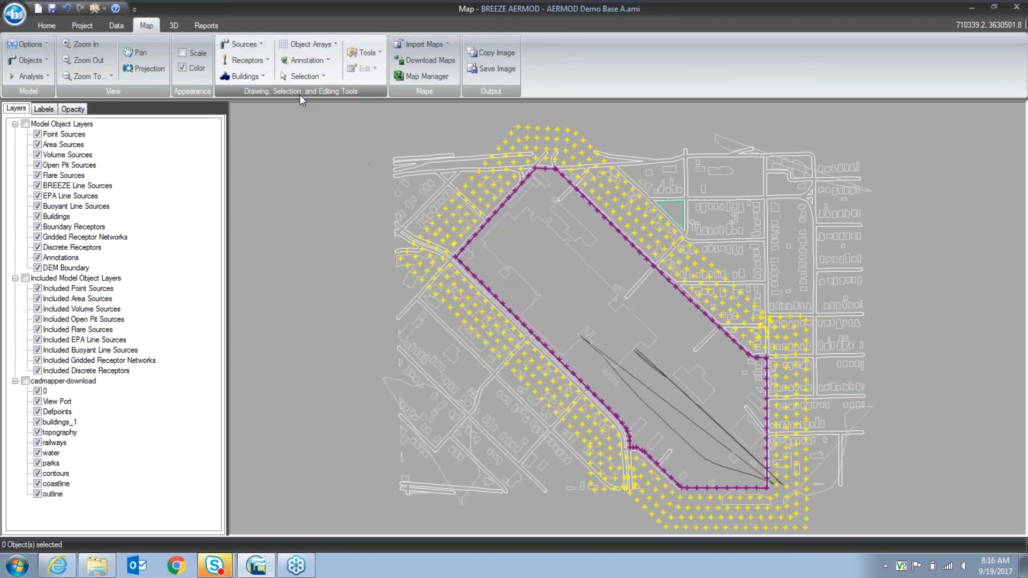
pyautogui.click(500, 233)
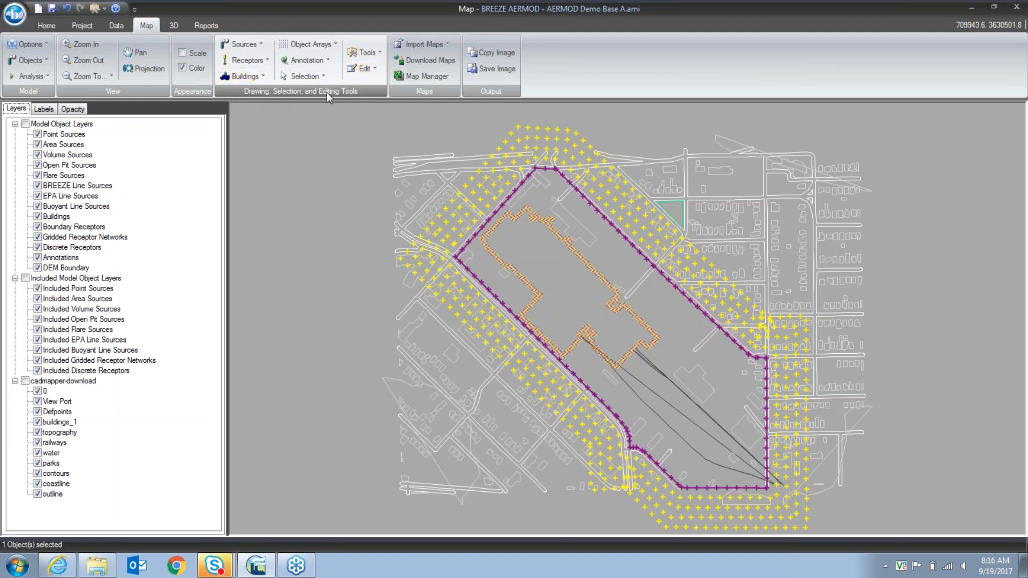
pyautogui.click(366, 70)
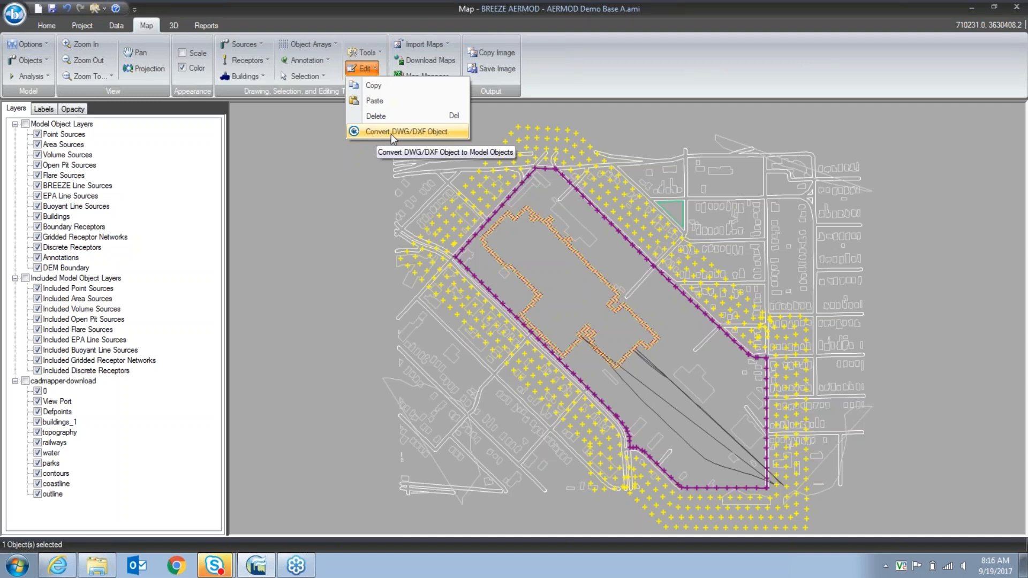
pyautogui.click(419, 131)
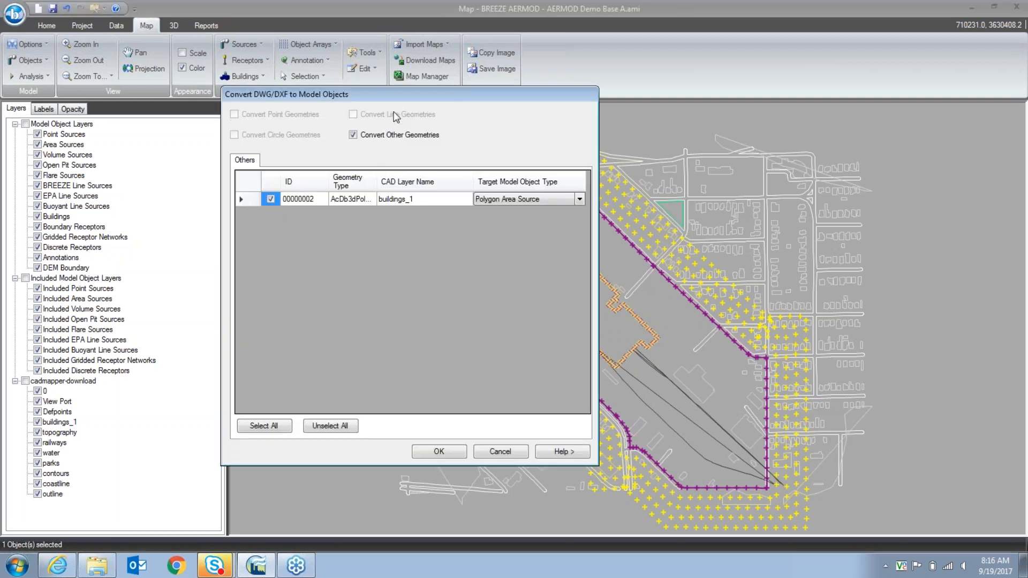
pyautogui.moveTo(403, 103); pyautogui.dragTo(260, 152)
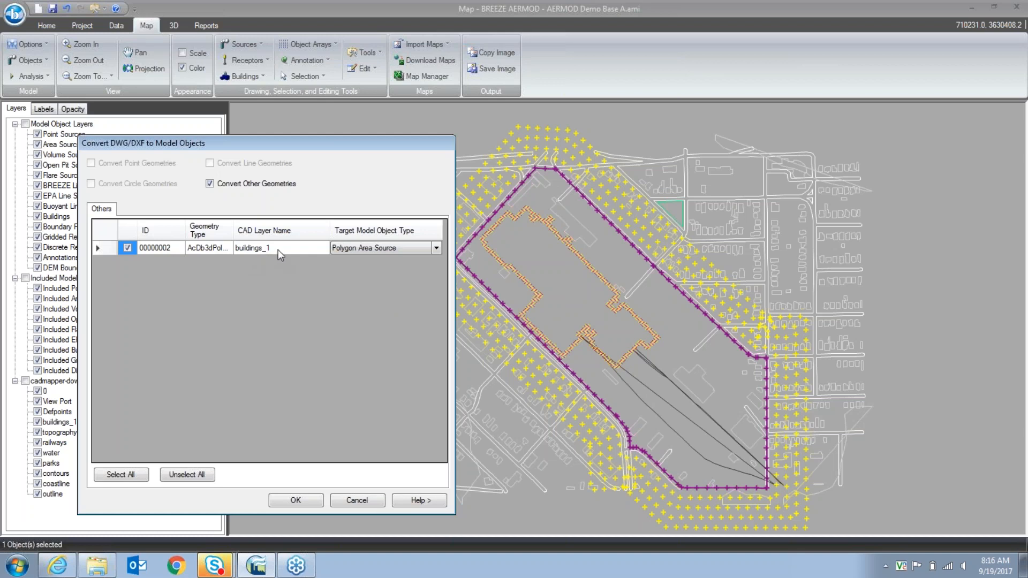
pyautogui.click(436, 246)
pyautogui.click(436, 246)
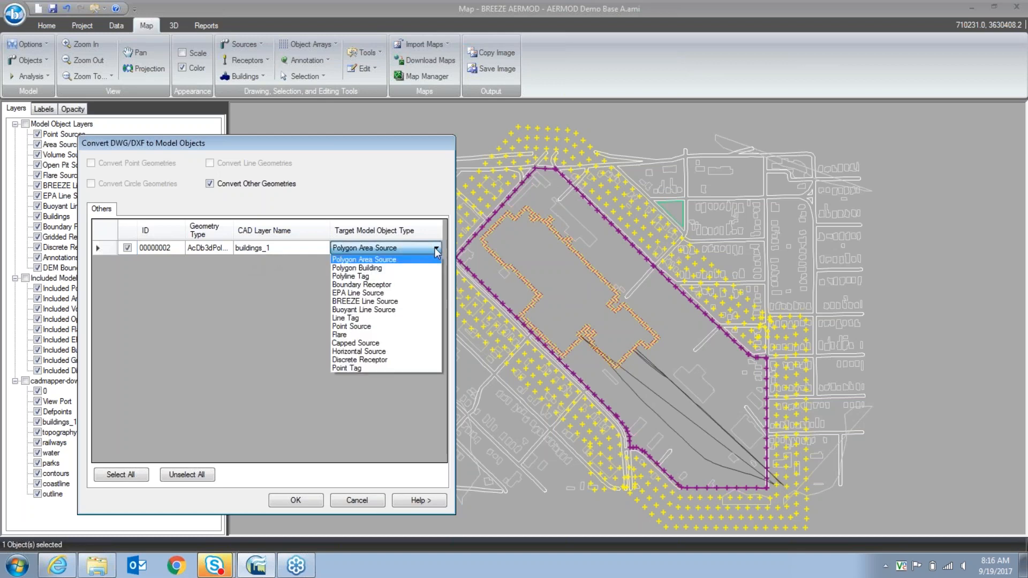
pyautogui.click(338, 269)
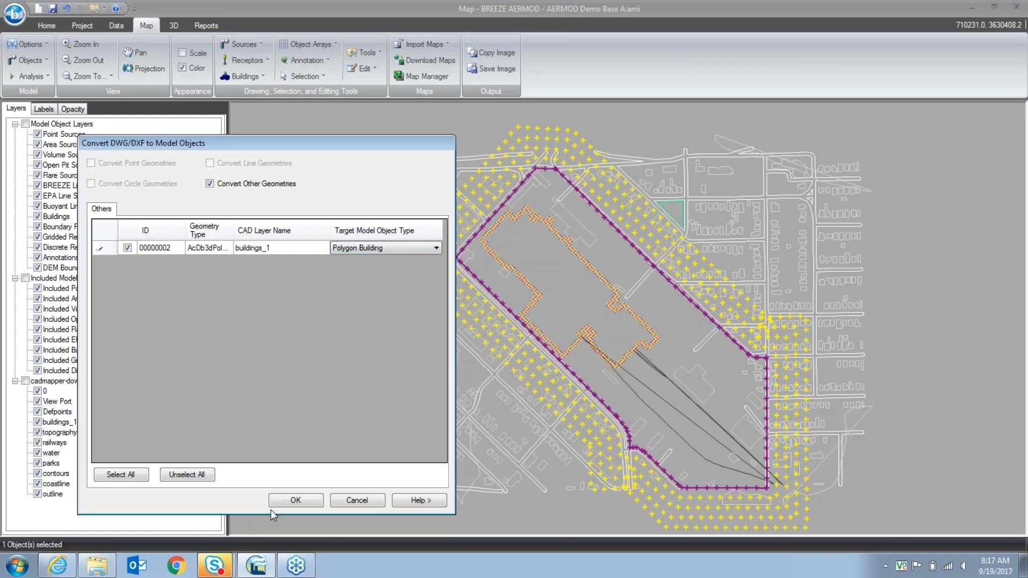
pyautogui.click(286, 502)
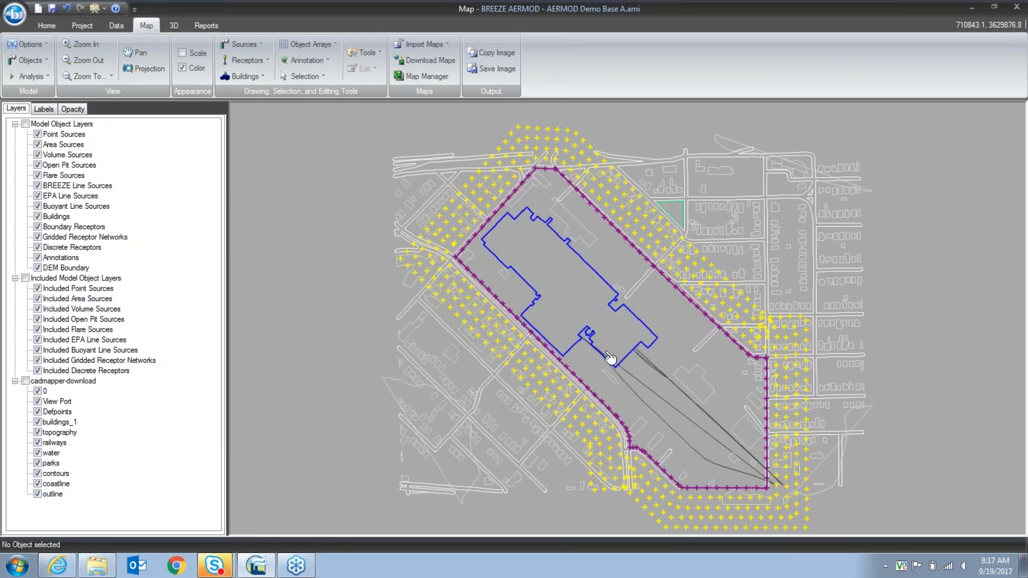
# Step: Convert the CAD outline of the narrow building northeast of the main building to a Polygon Building
pyautogui.click(598, 250)
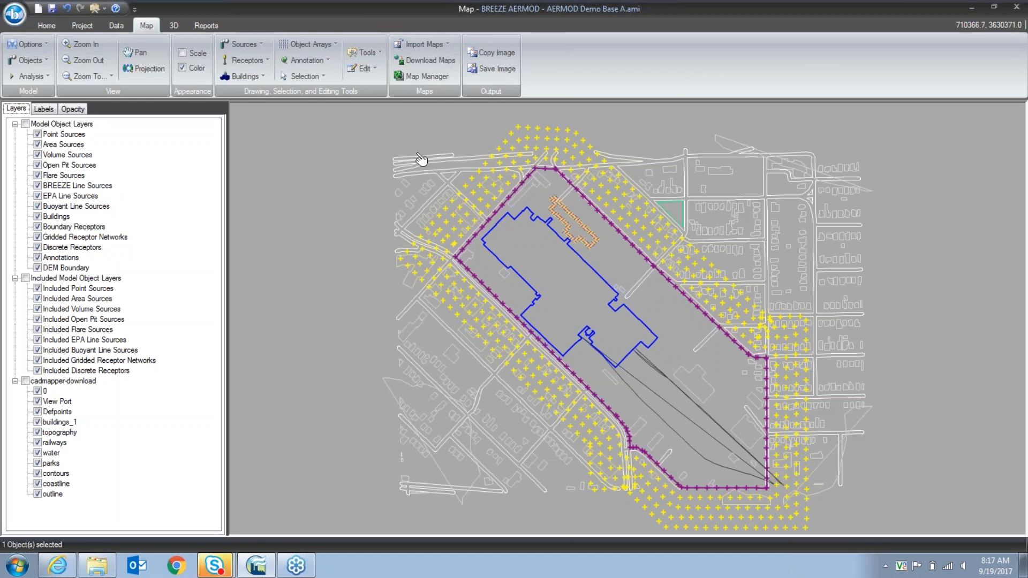
pyautogui.click(368, 70)
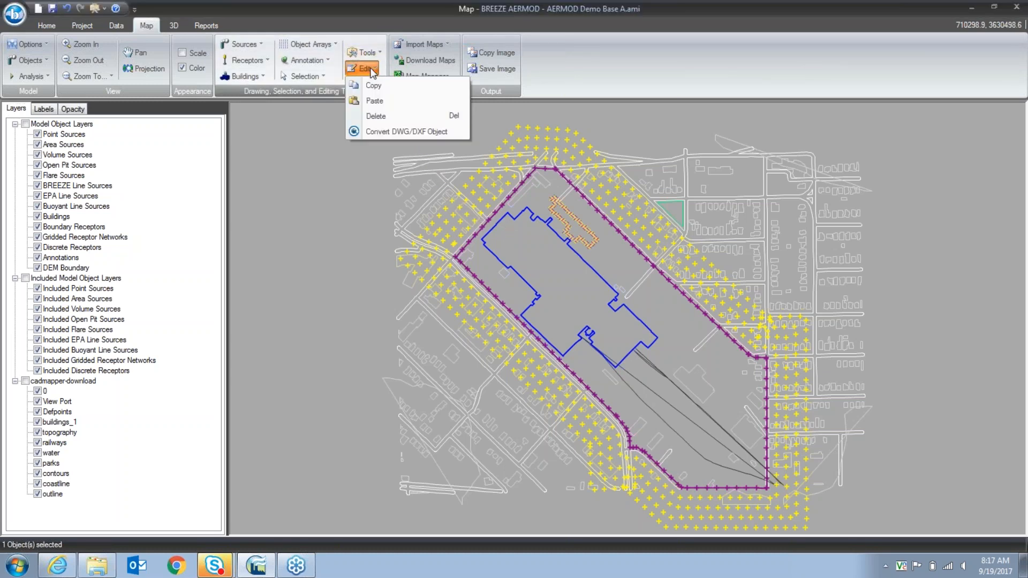
pyautogui.click(372, 131)
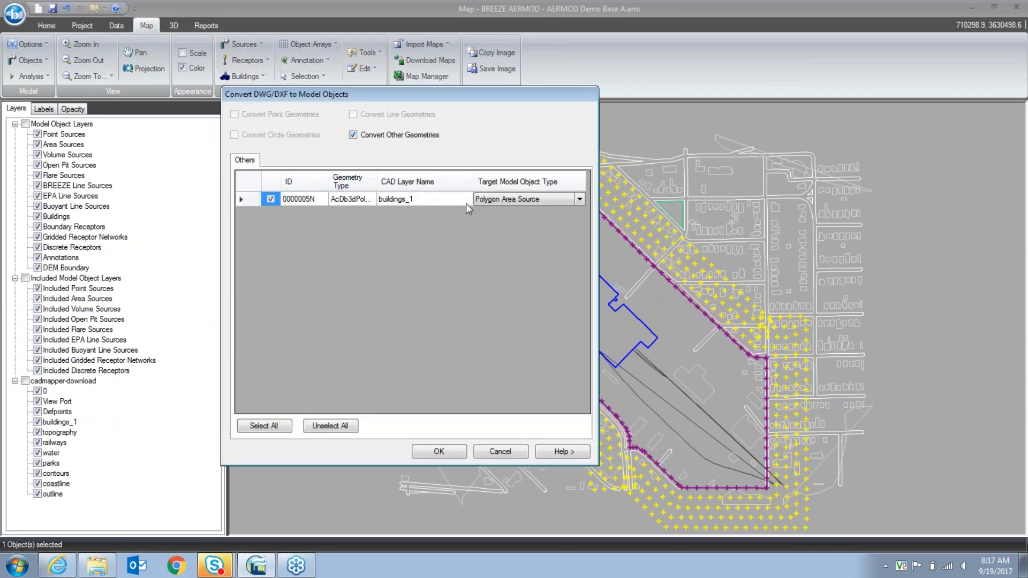
pyautogui.click(579, 199)
pyautogui.click(579, 199)
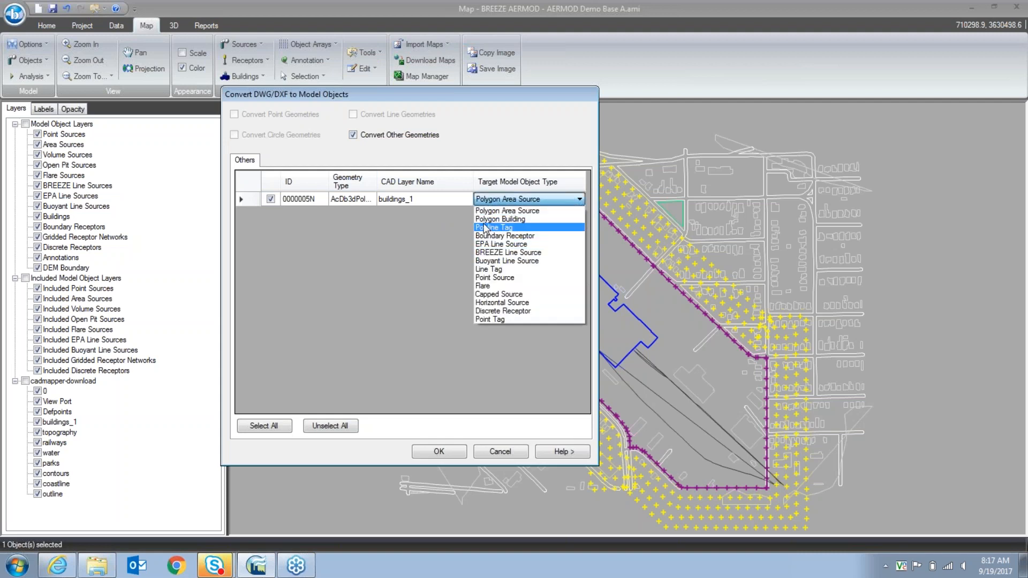
pyautogui.click(484, 219)
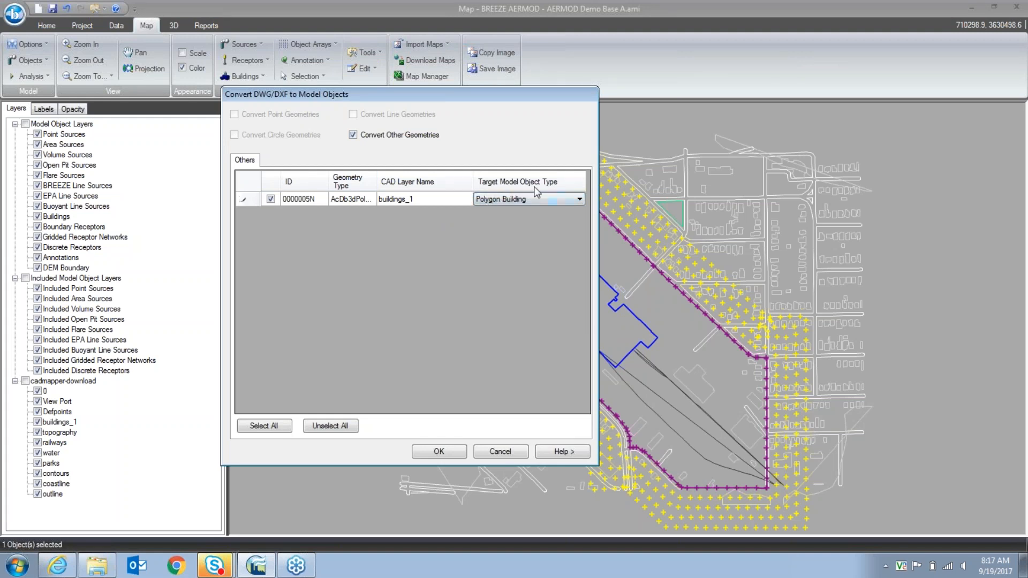
pyautogui.click(438, 452)
pyautogui.click(664, 316)
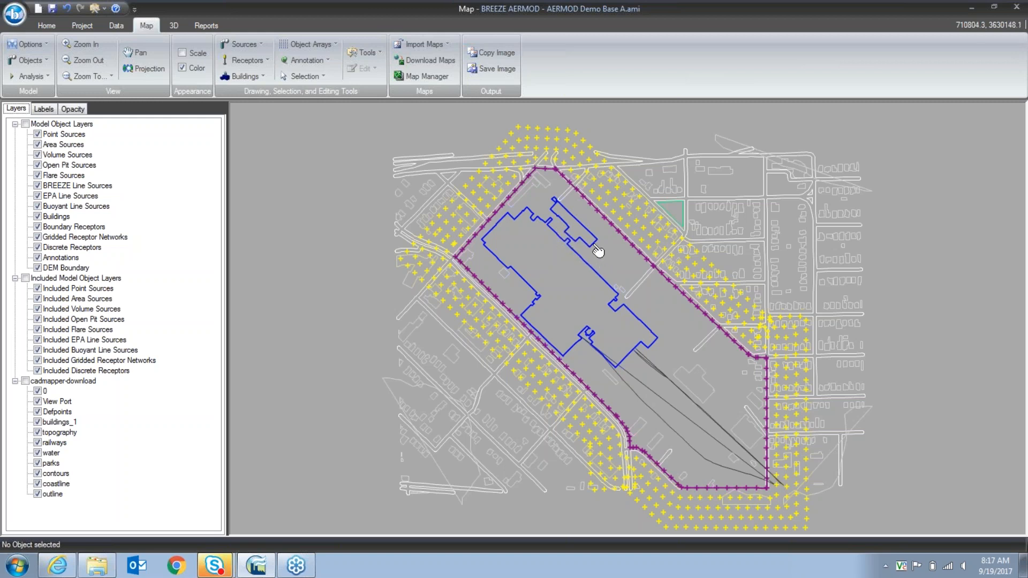
# Step: Set the height of the narrow northeast building to 12 meters
pyautogui.doubleClick(598, 252)
pyautogui.moveTo(441, 113); pyautogui.dragTo(264, 111)
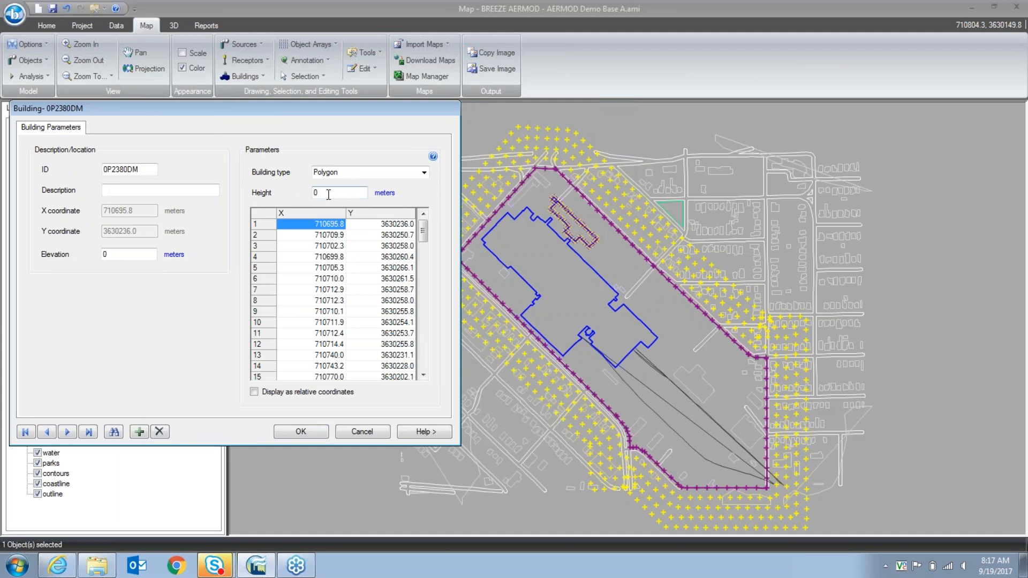
pyautogui.moveTo(330, 194); pyautogui.dragTo(319, 194)
pyautogui.write('12')
pyautogui.click(311, 434)
pyautogui.click(658, 311)
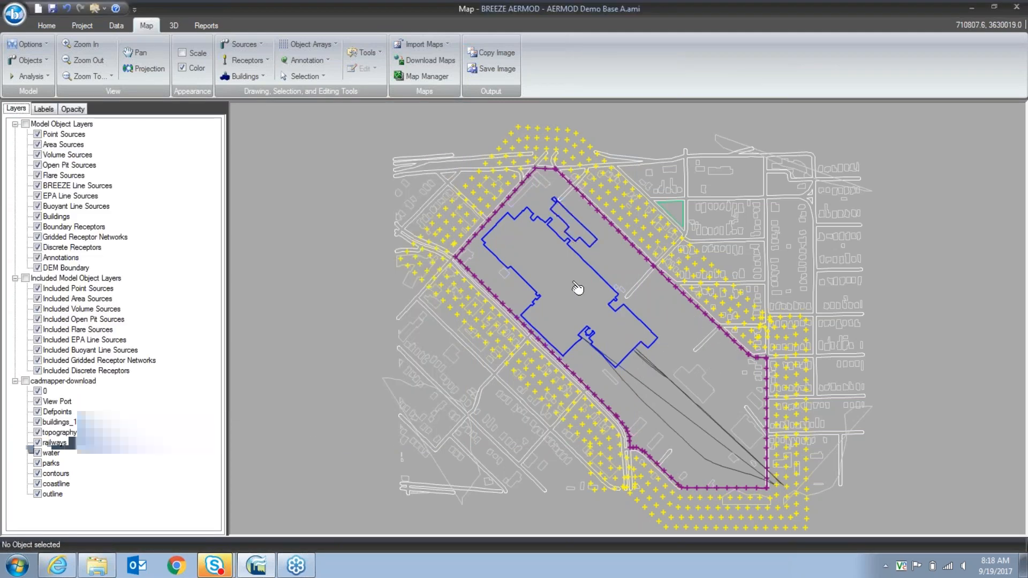
# Step: Set the height of the large main building to 2 meters
pyautogui.doubleClick(497, 235)
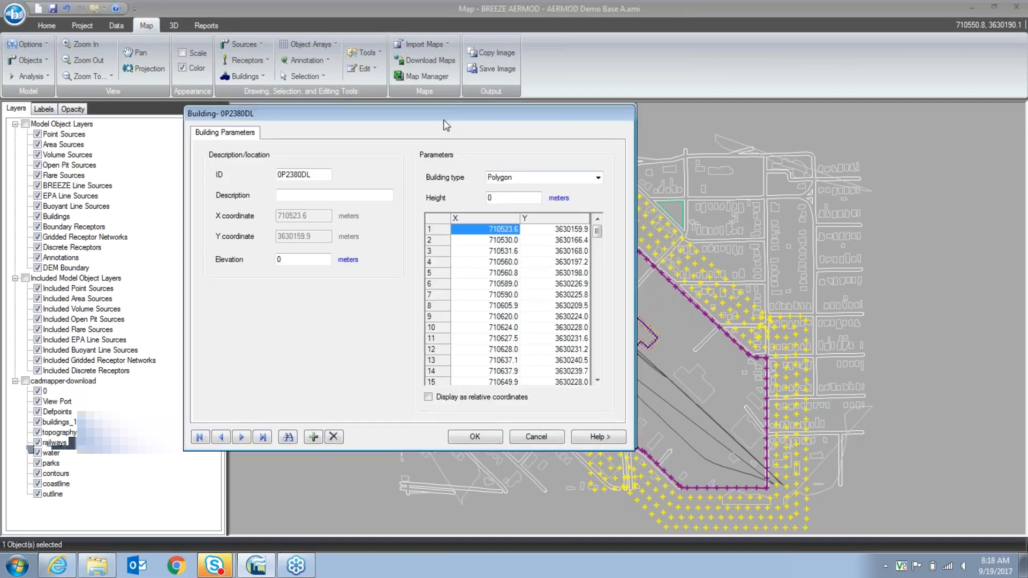
pyautogui.moveTo(463, 111); pyautogui.dragTo(360, 146)
pyautogui.click(396, 229)
pyautogui.write('2')
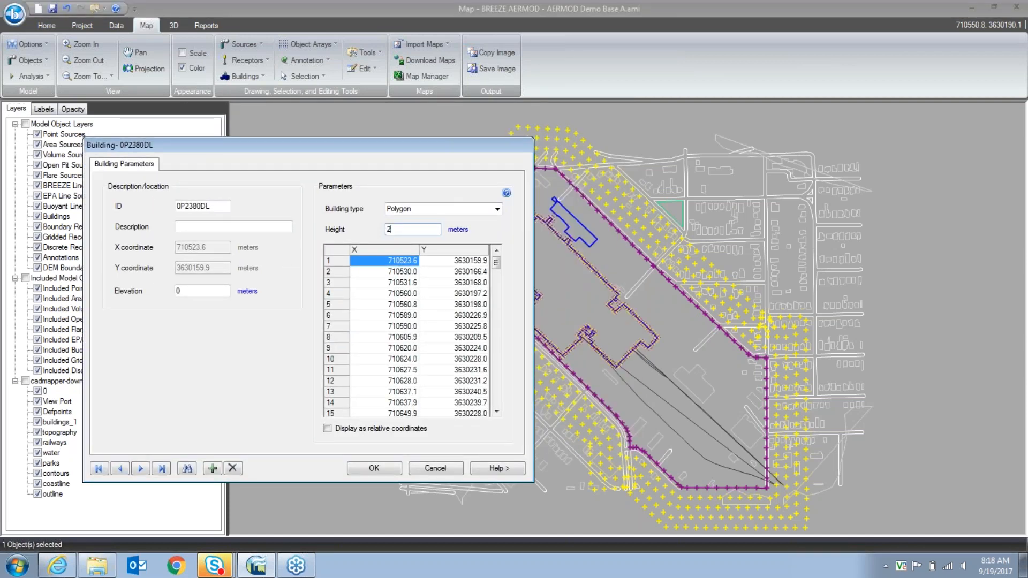
pyautogui.click(377, 470)
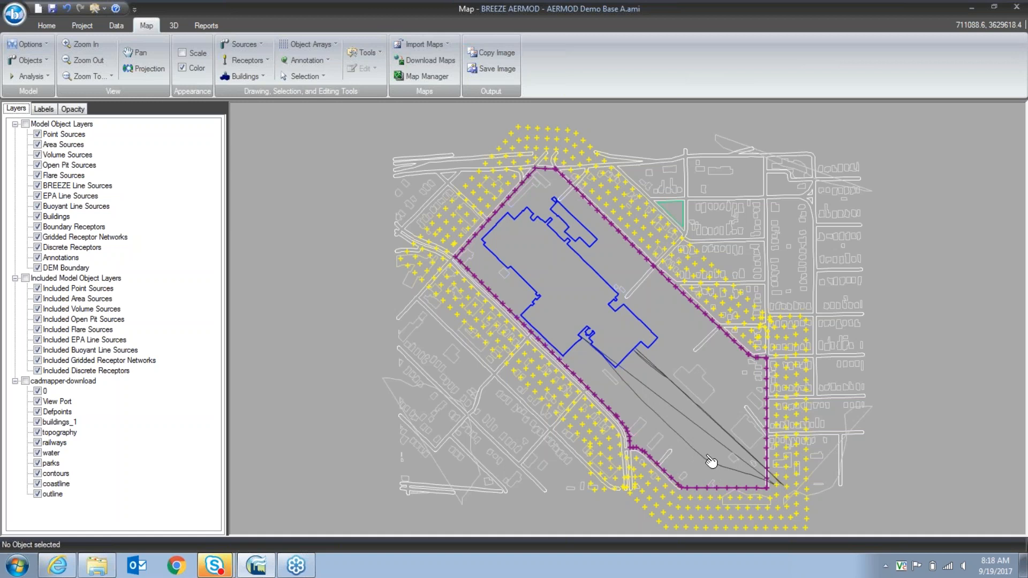
# Step: Convert the curved railway CAD line south of the main building to an EPA Line Source
pyautogui.click(688, 421)
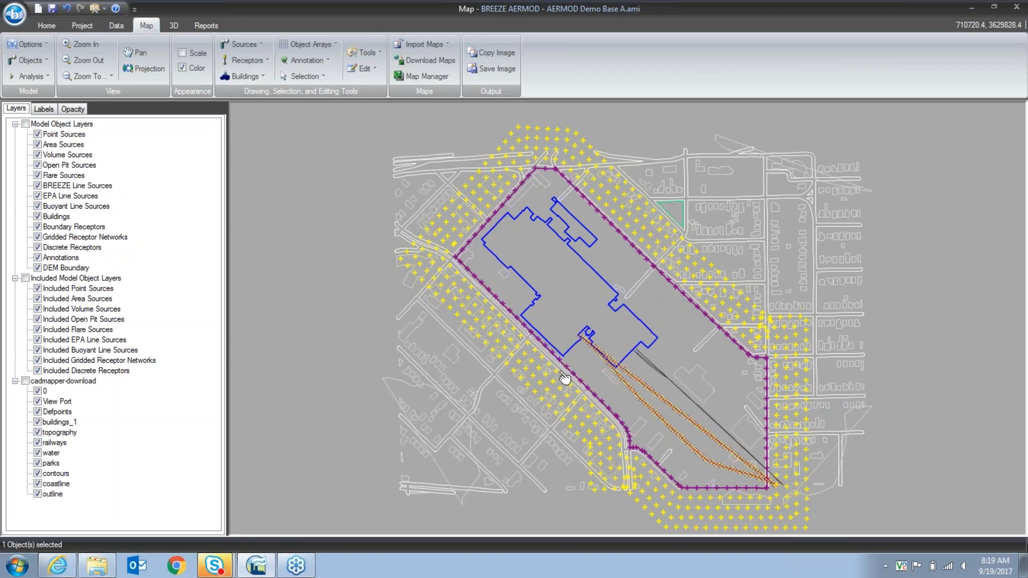
pyautogui.click(363, 68)
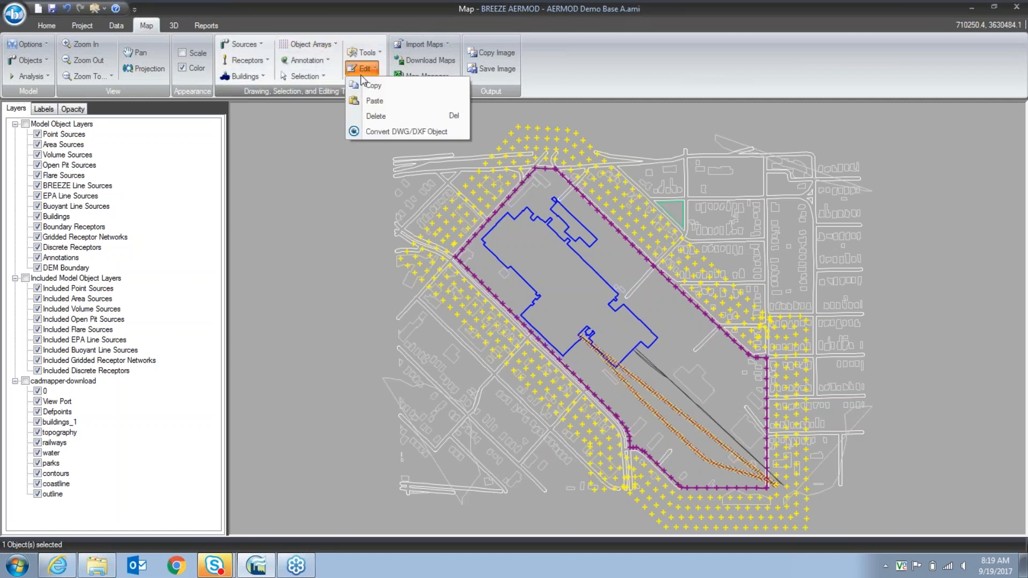
pyautogui.click(390, 131)
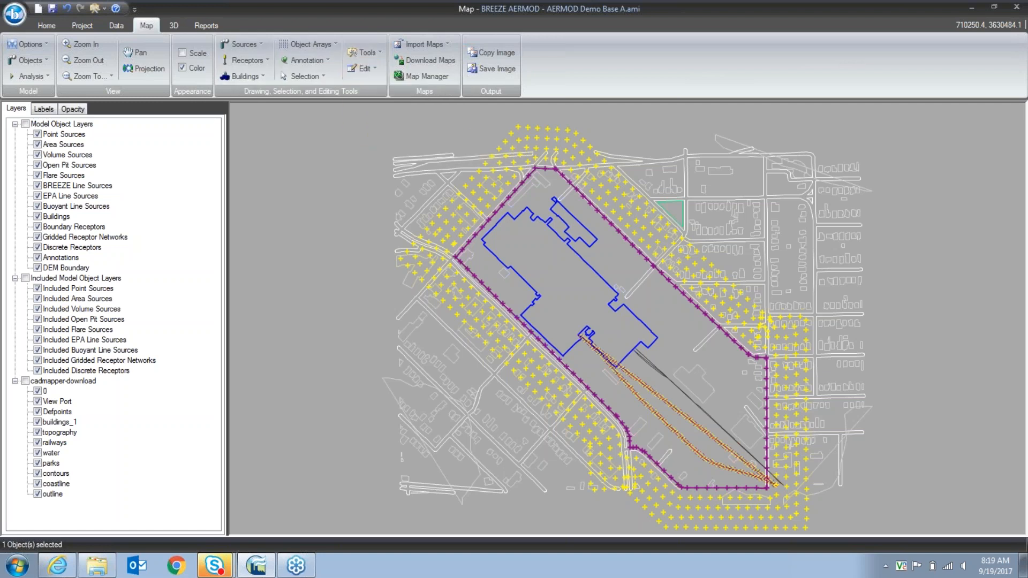
pyautogui.moveTo(389, 94); pyautogui.dragTo(282, 136)
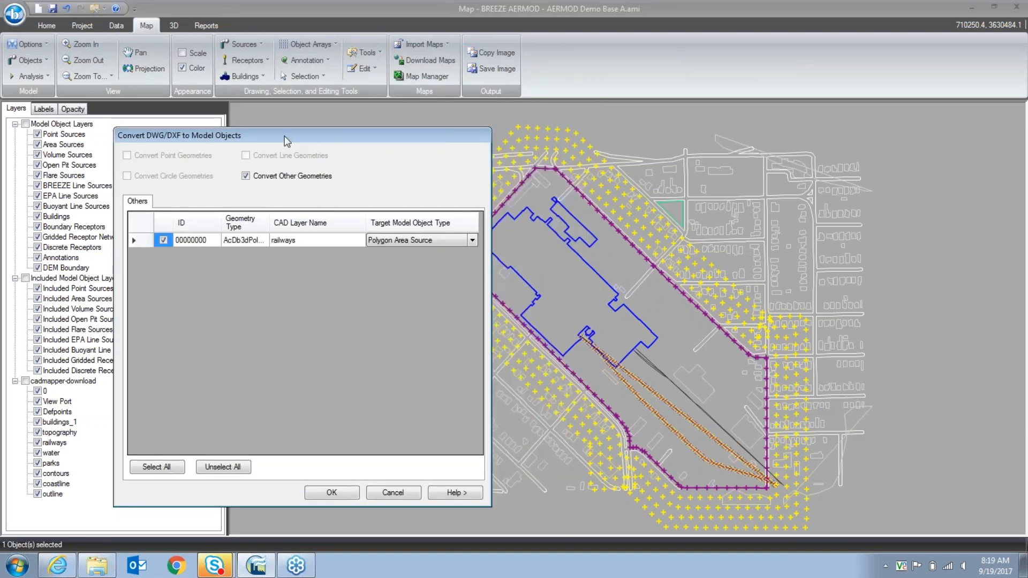
pyautogui.click(473, 239)
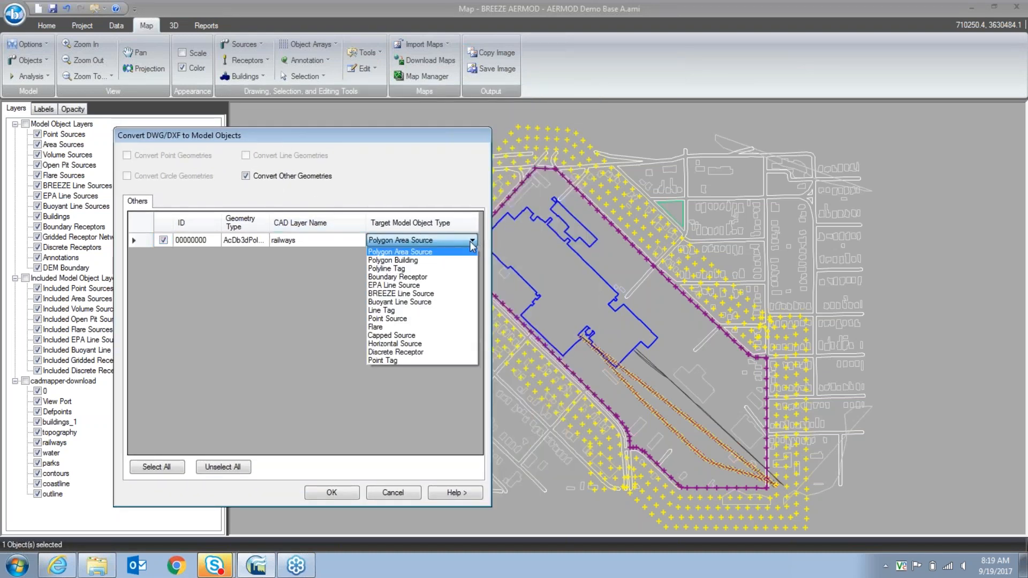
pyautogui.click(384, 286)
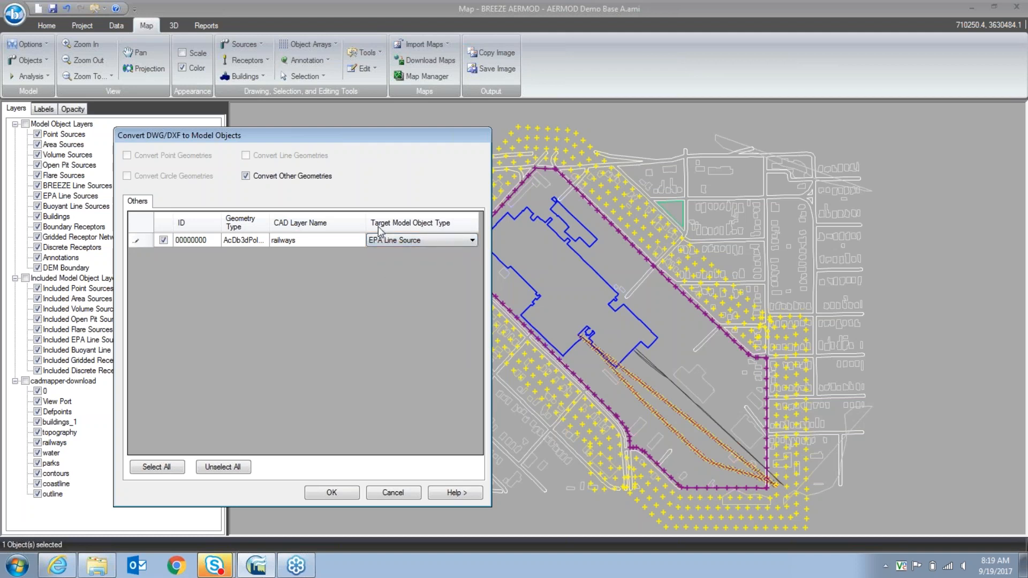
pyautogui.click(330, 492)
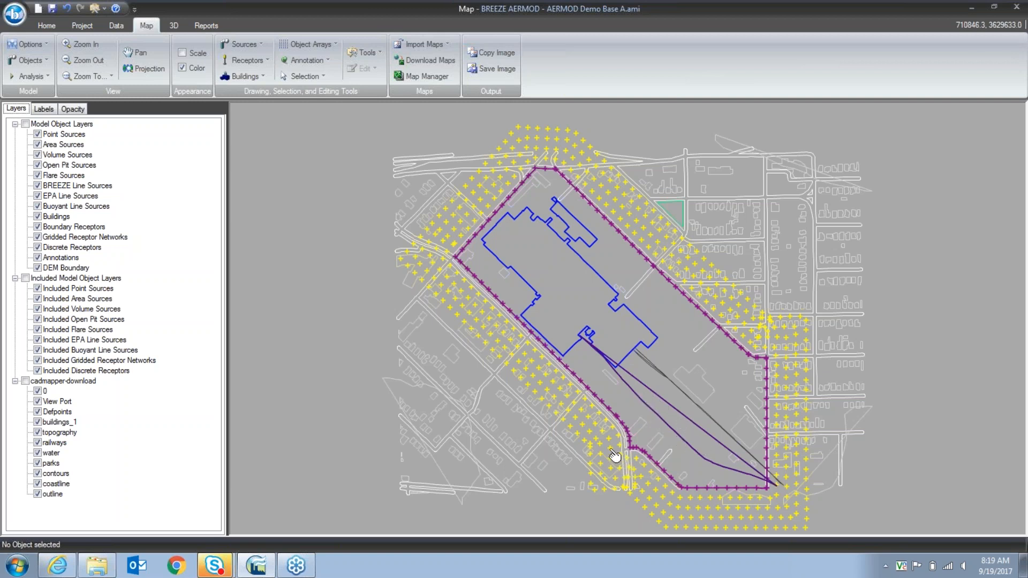
# Step: Review the source parameters of a converted railway line segment and check individual segments on the map
pyautogui.doubleClick(692, 425)
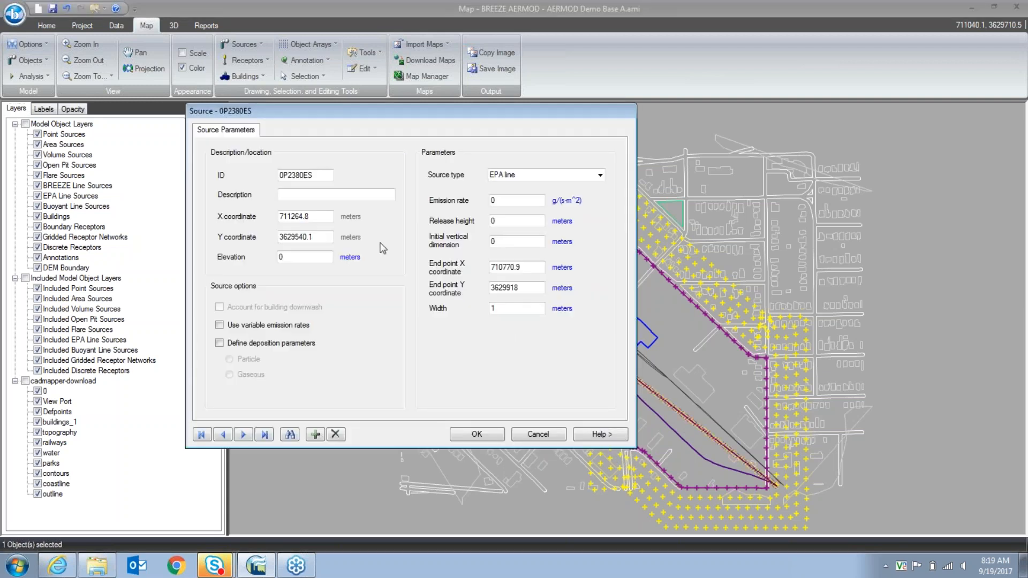
pyautogui.moveTo(358, 116); pyautogui.dragTo(278, 177)
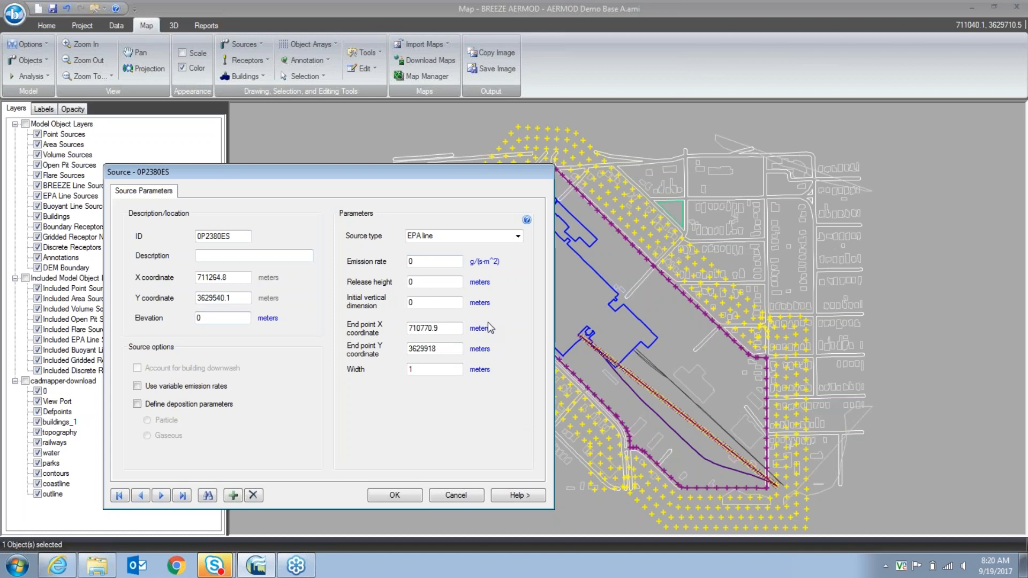
pyautogui.click(394, 496)
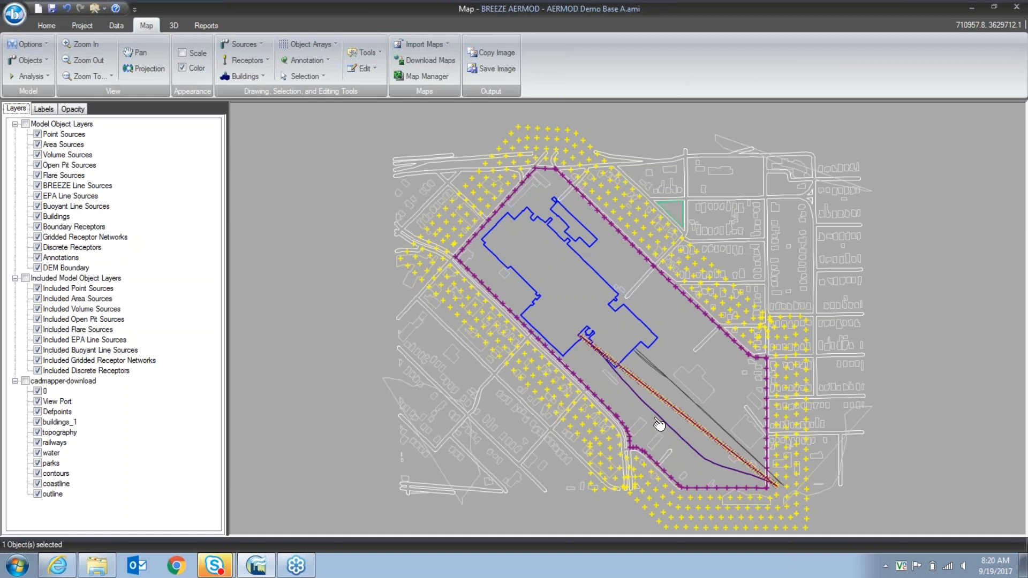
pyautogui.click(749, 476)
pyautogui.click(743, 476)
pyautogui.click(733, 471)
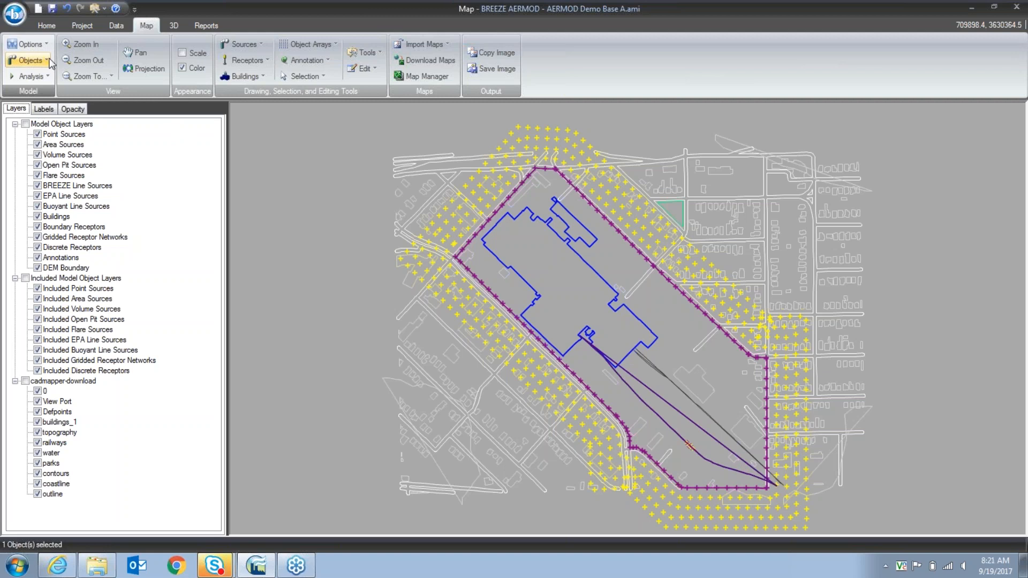
# Step: Set the model's pollutant to TSP in the control options
pyautogui.click(39, 45)
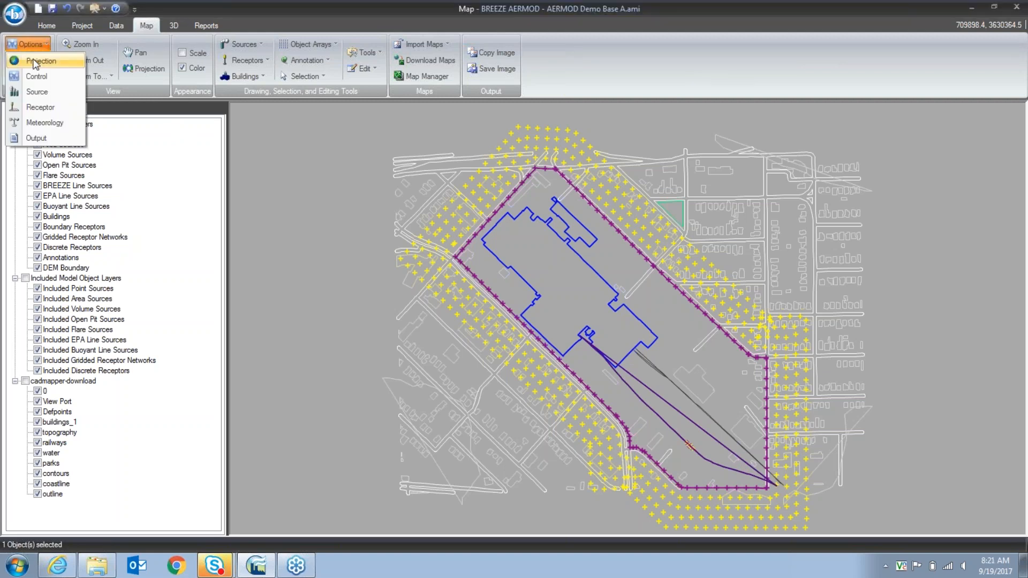
pyautogui.click(43, 78)
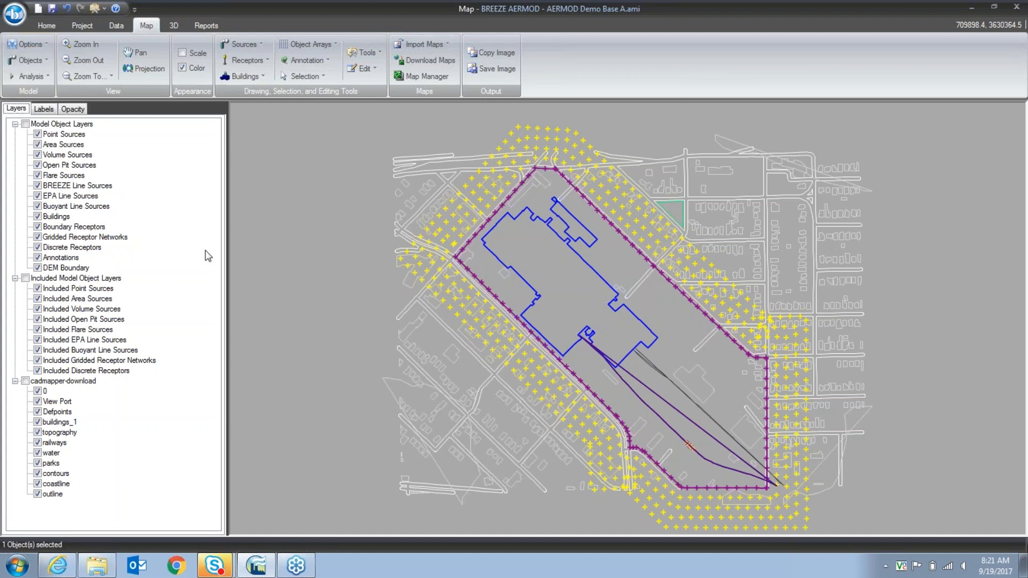
pyautogui.click(447, 186)
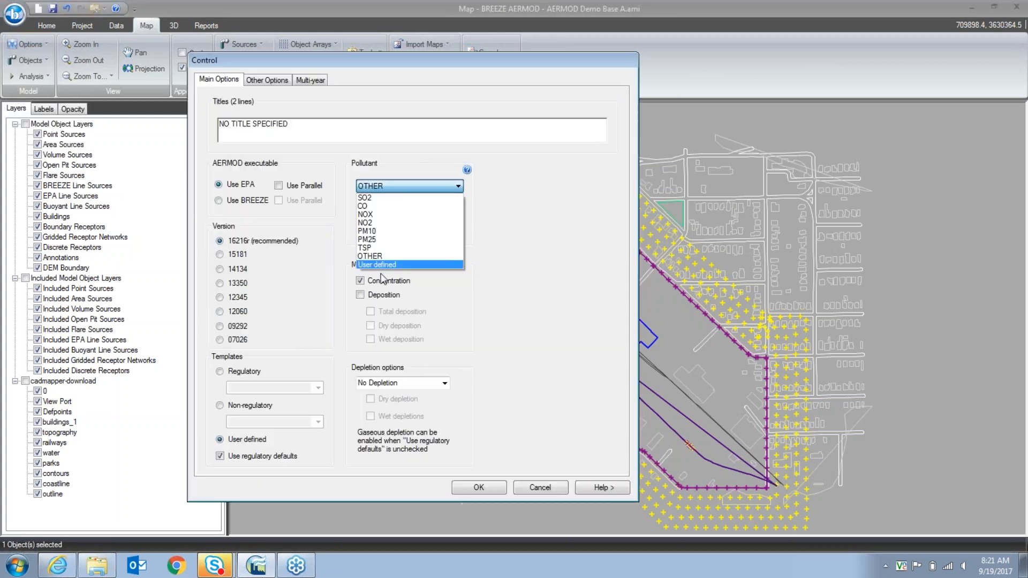
pyautogui.click(363, 248)
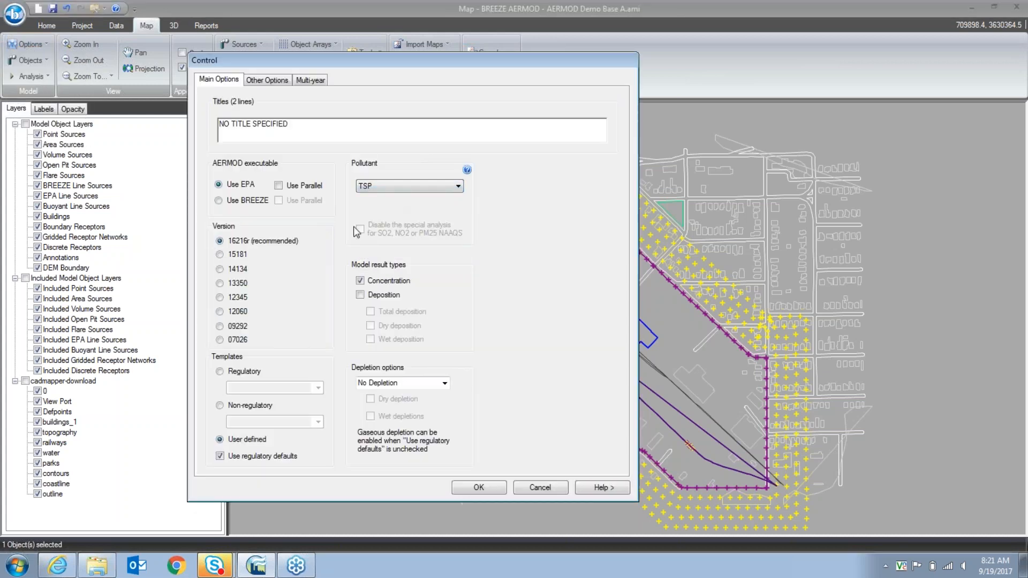
# Step: Enable particle depletion with dry and wet depletion, and turn off the regulatory defaults
pyautogui.click(444, 382)
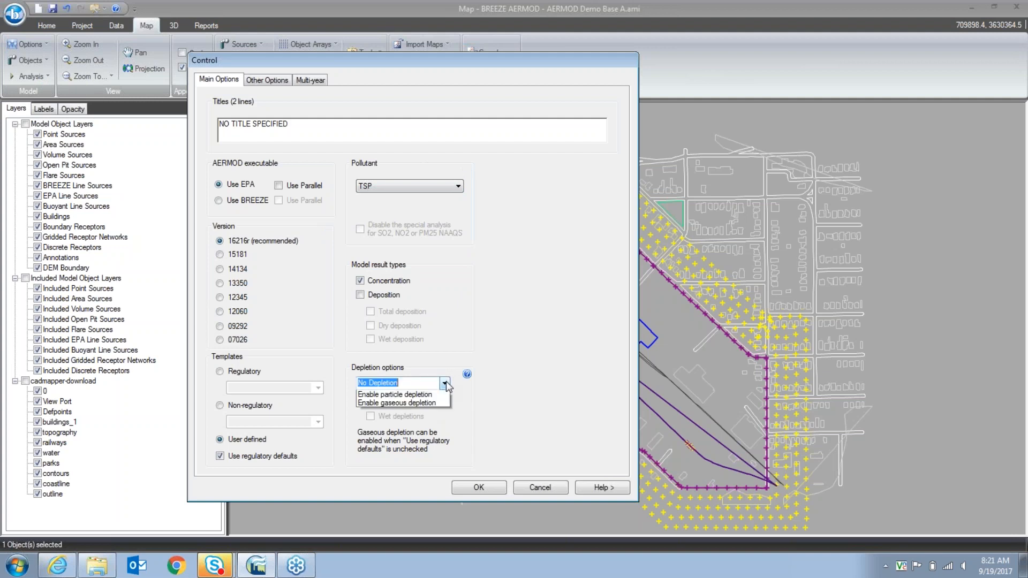
pyautogui.click(391, 403)
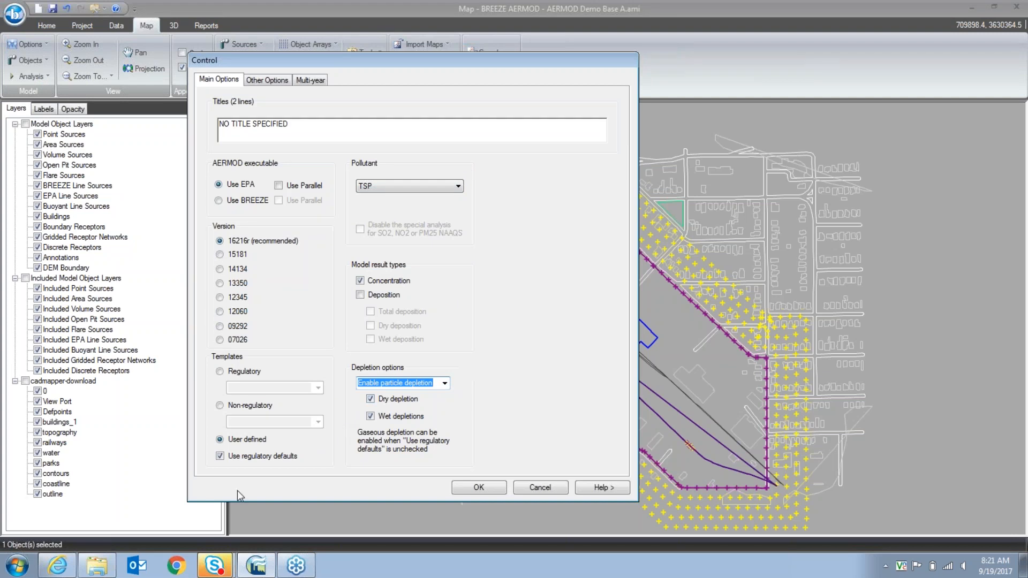
pyautogui.click(220, 455)
pyautogui.click(462, 487)
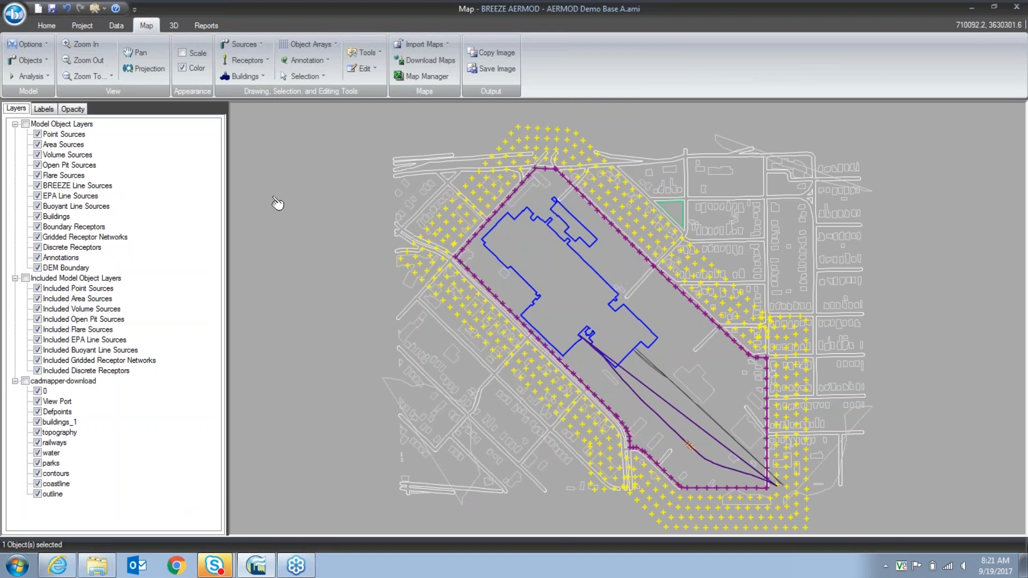
# Step: Choose the source tool that applies particle deposition parameters to a group of sources, and select all sources
pyautogui.click(33, 60)
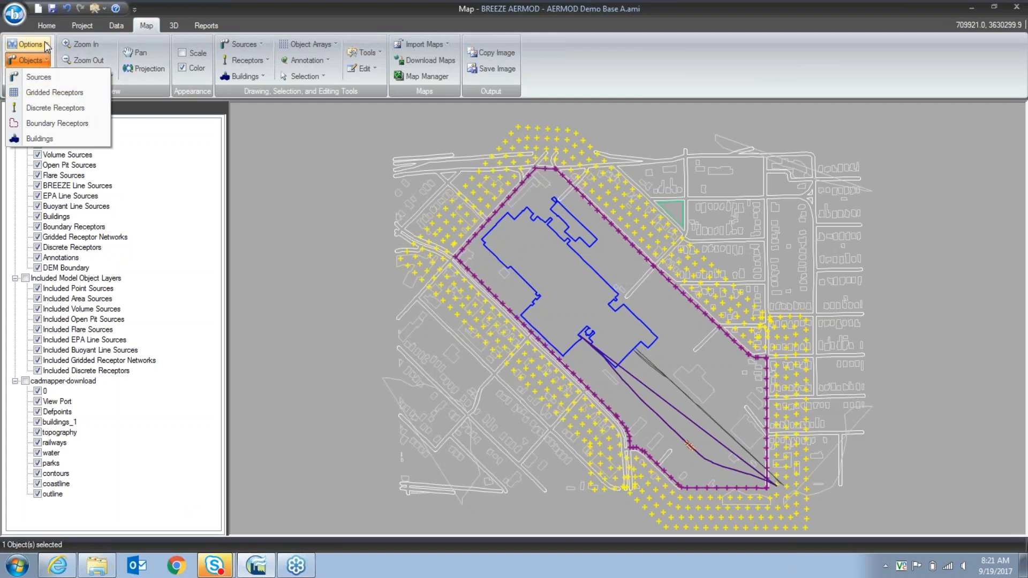
pyautogui.click(45, 45)
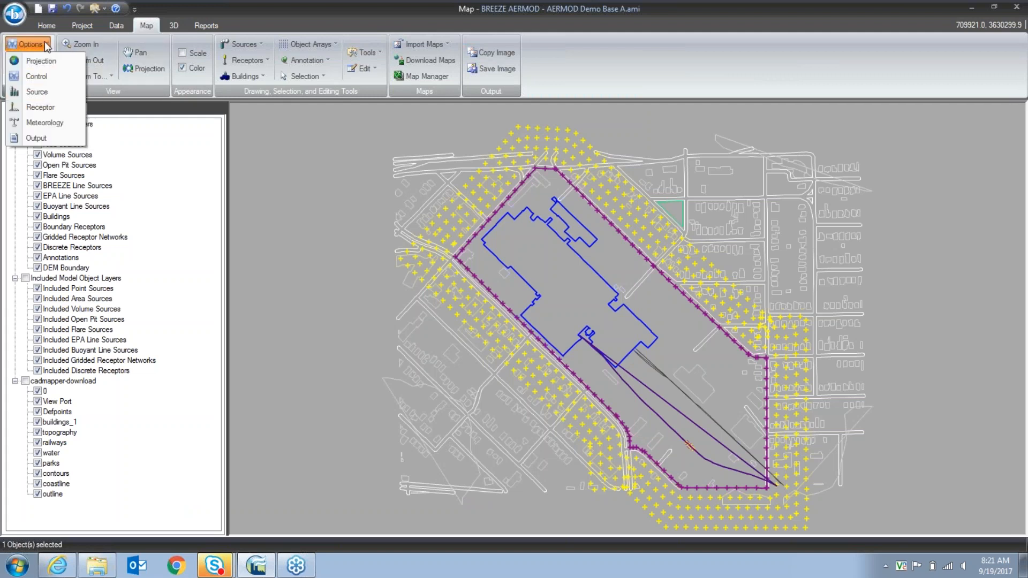
pyautogui.click(24, 92)
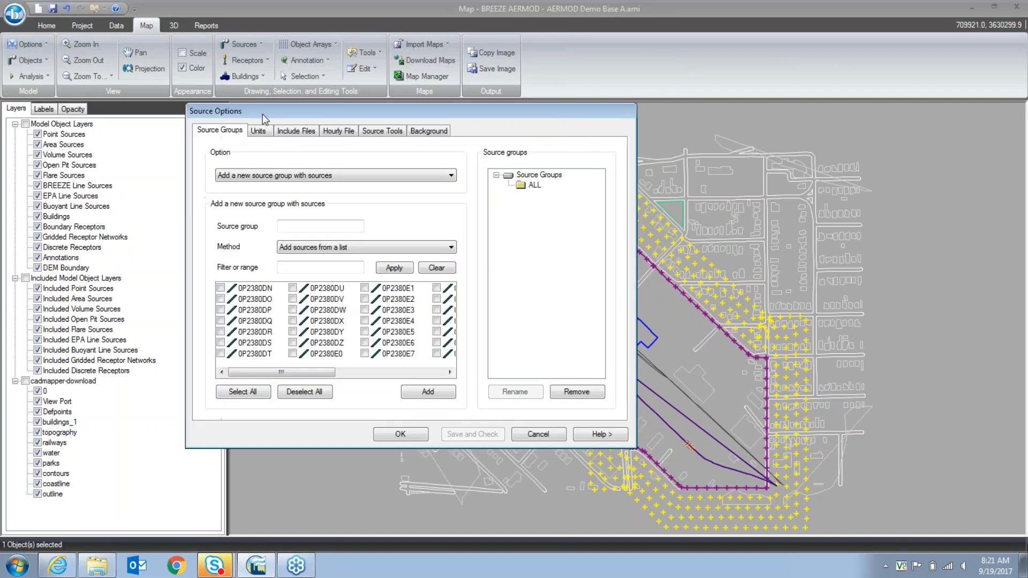
pyautogui.moveTo(283, 119); pyautogui.dragTo(252, 142)
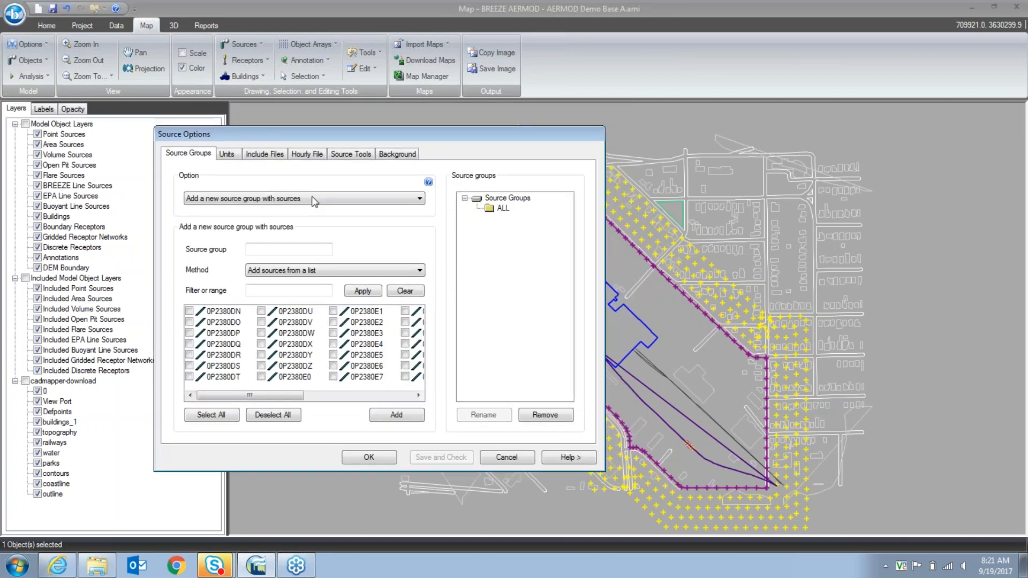
pyautogui.click(349, 157)
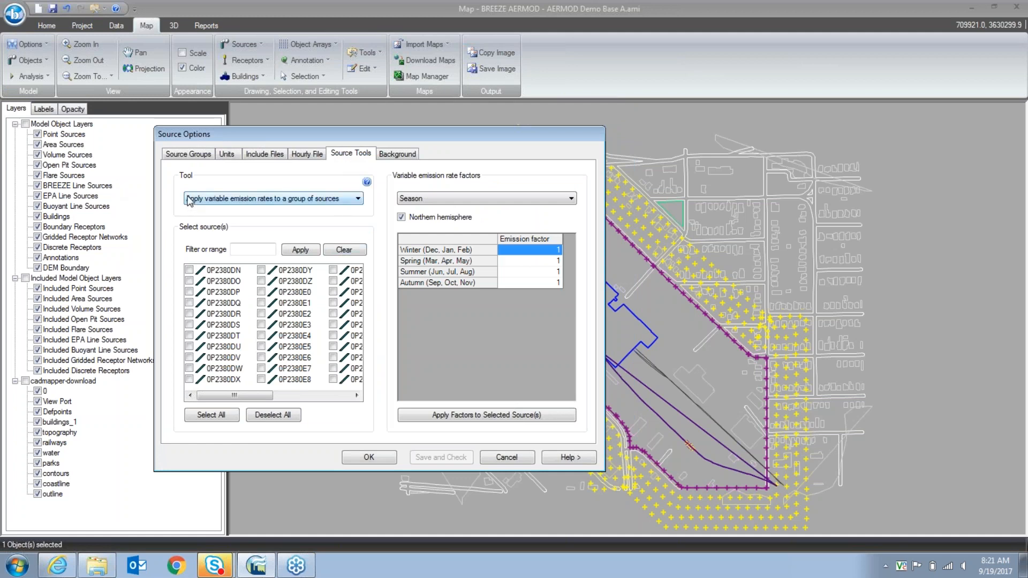
pyautogui.click(358, 203)
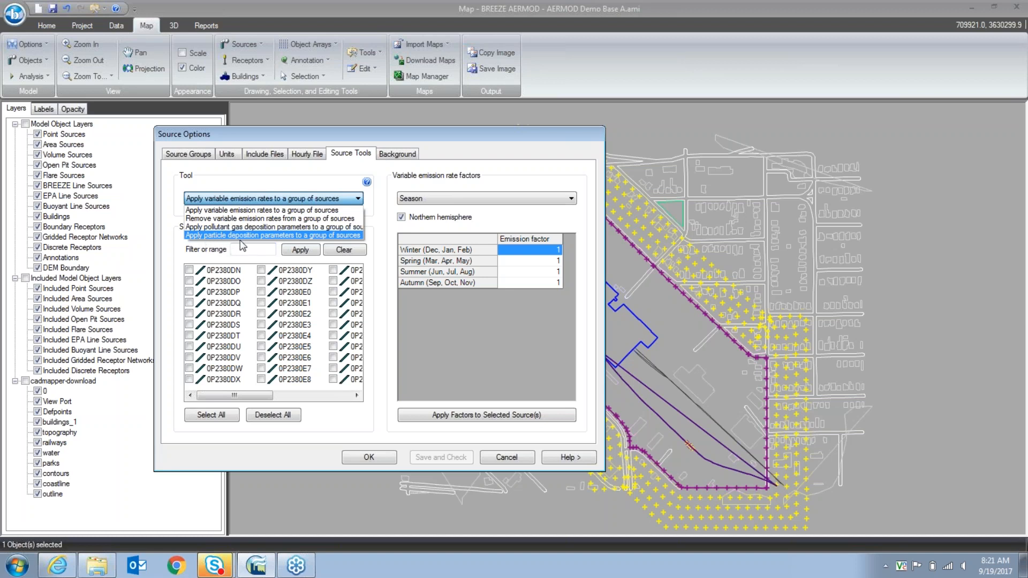
pyautogui.click(333, 236)
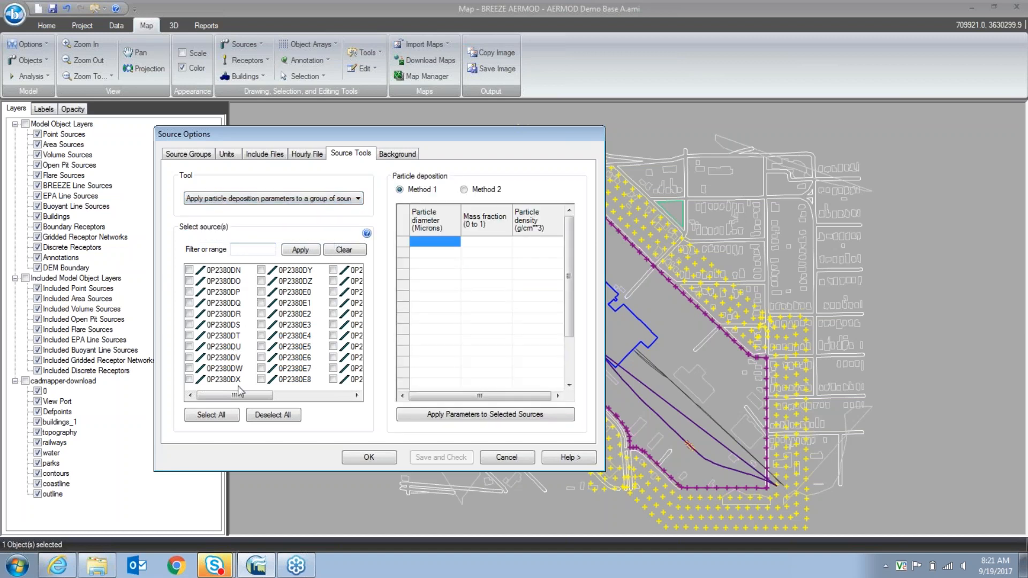
pyautogui.moveTo(235, 402)
pyautogui.mouseDown()
pyautogui.moveTo(316, 402)
pyautogui.moveTo(220, 390)
pyautogui.mouseUp()
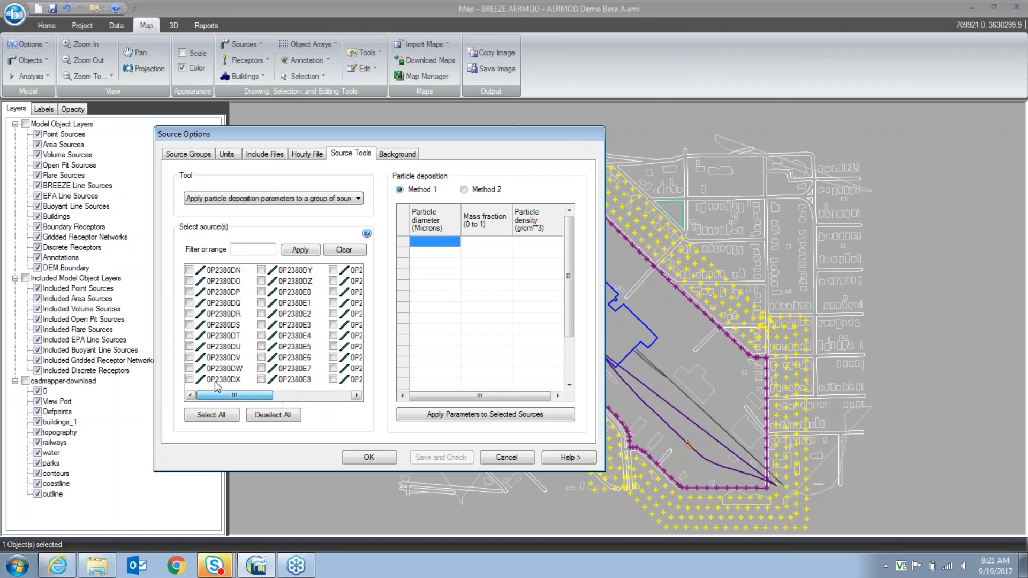
pyautogui.click(210, 416)
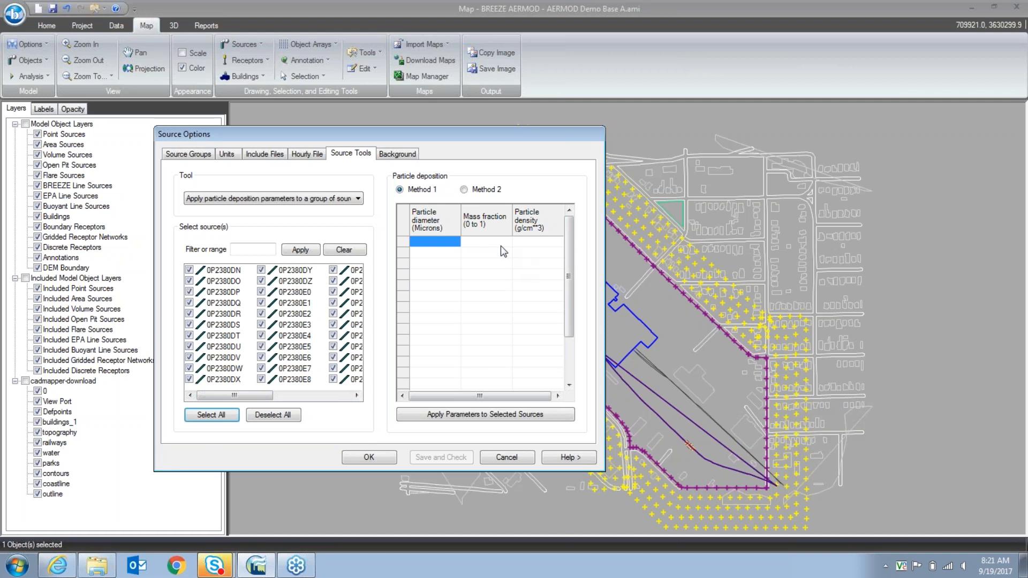
# Step: Apply Method 2 particle deposition to the selected sources with a fine mass fraction of 0.8 and mean particle diameter of 5.6 microns
pyautogui.click(463, 190)
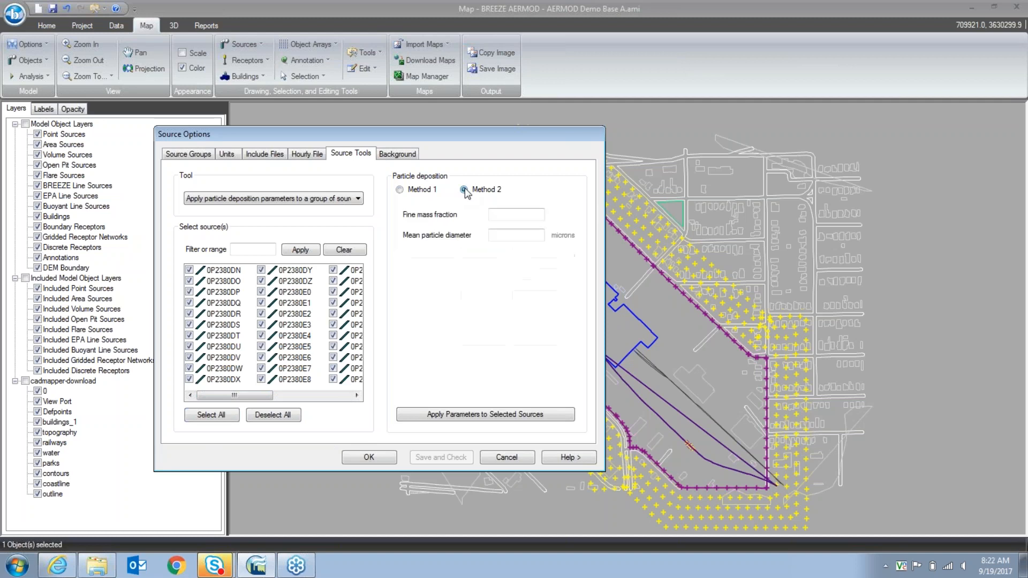
pyautogui.click(506, 216)
pyautogui.write('0.8')
pyautogui.click(505, 236)
pyautogui.write('5.6')
pyautogui.click(499, 419)
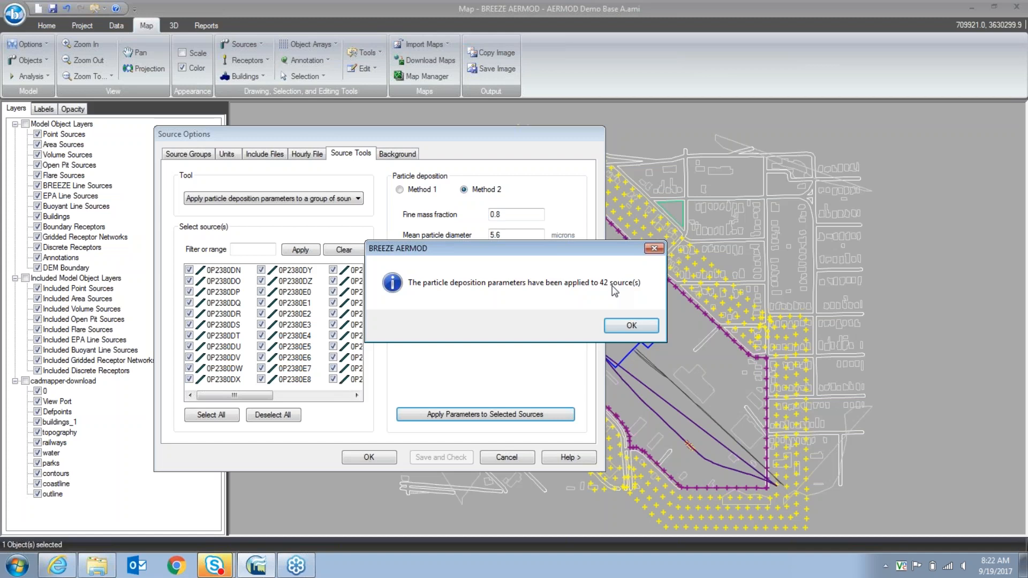
pyautogui.click(654, 328)
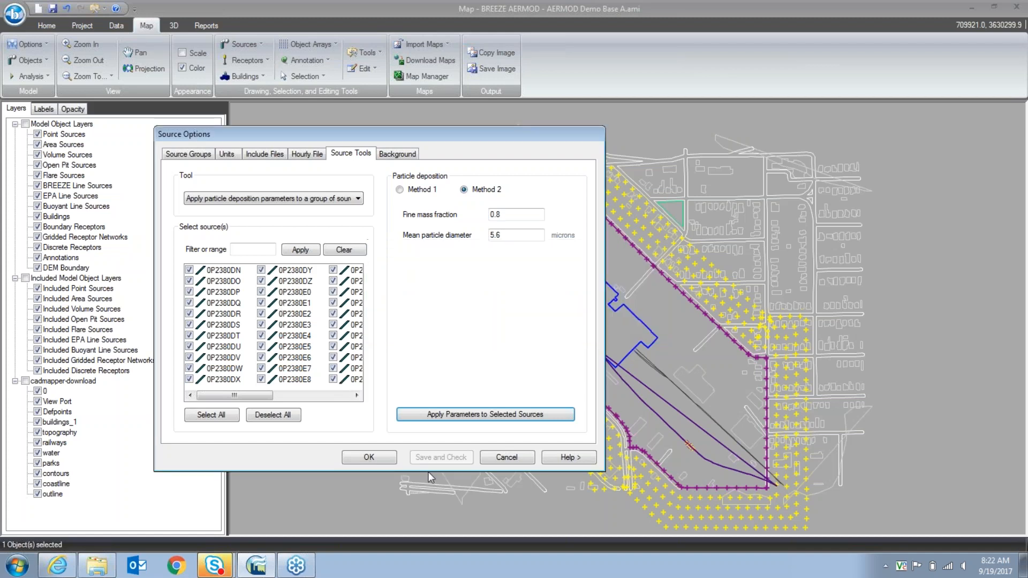
pyautogui.click(377, 458)
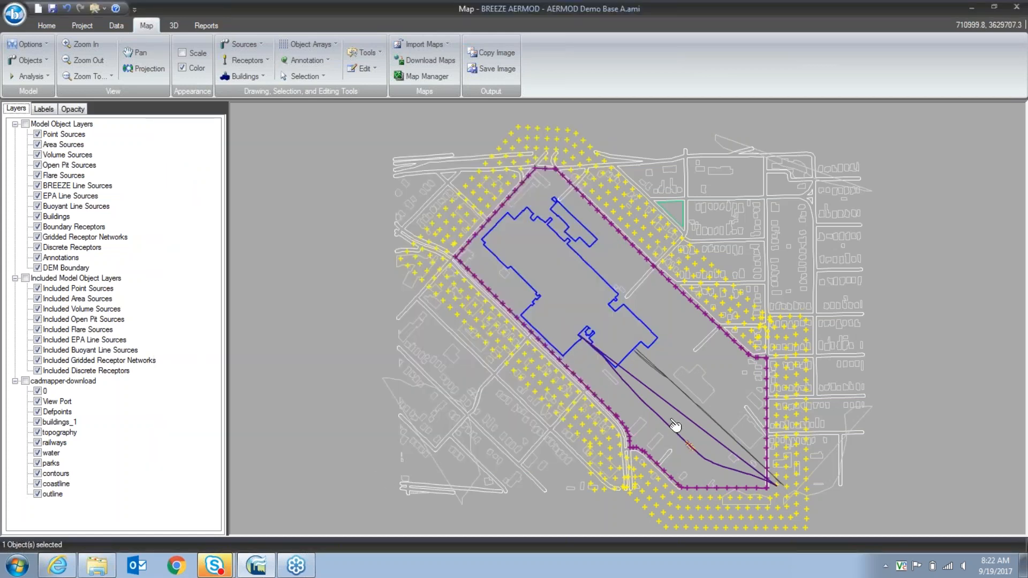
# Step: Check the particle deposition settings of the first line source and browse the parameters of the following sources
pyautogui.click(25, 62)
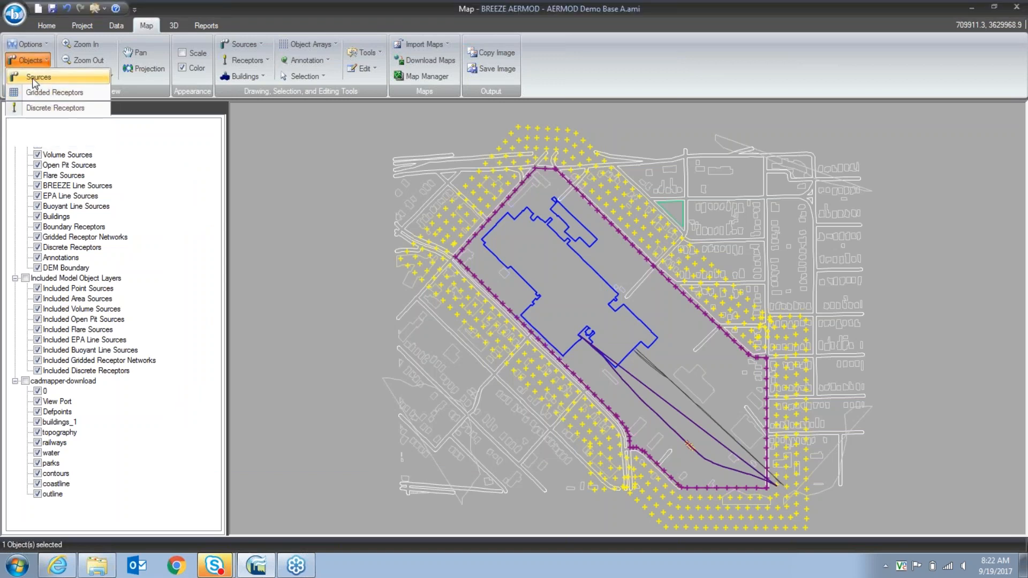
pyautogui.click(33, 80)
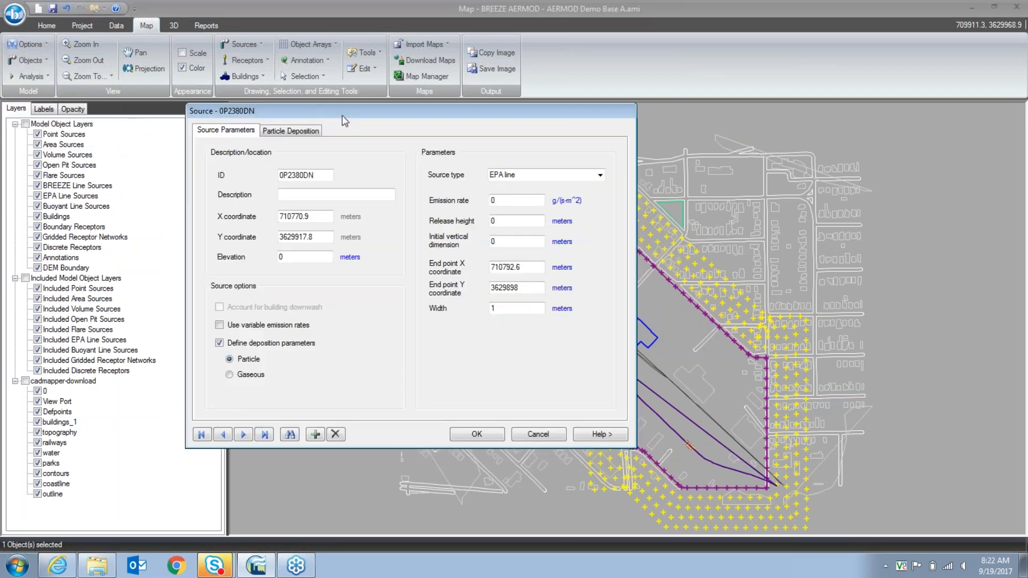
pyautogui.moveTo(344, 112); pyautogui.dragTo(329, 150)
pyautogui.click(275, 168)
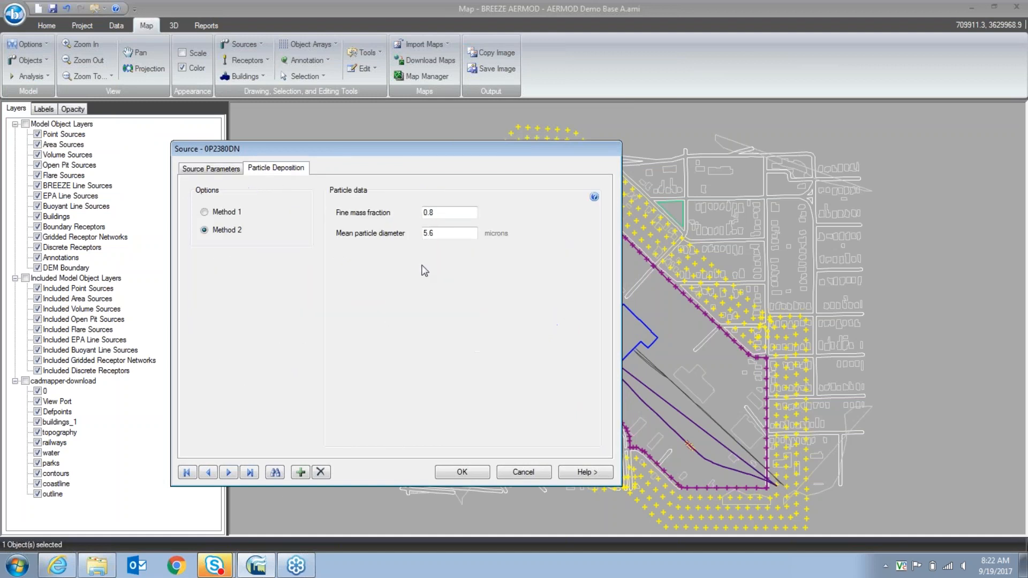
pyautogui.click(225, 168)
pyautogui.click(228, 472)
pyautogui.click(227, 472)
pyautogui.click(228, 473)
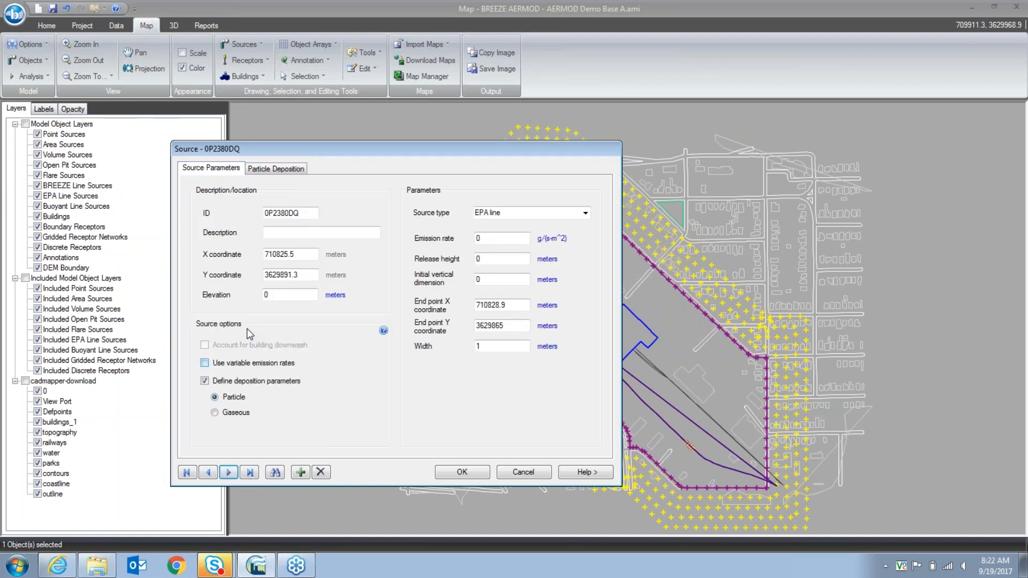
# Step: Check the particle deposition settings of the current line source and of the last source in the list
pyautogui.click(282, 169)
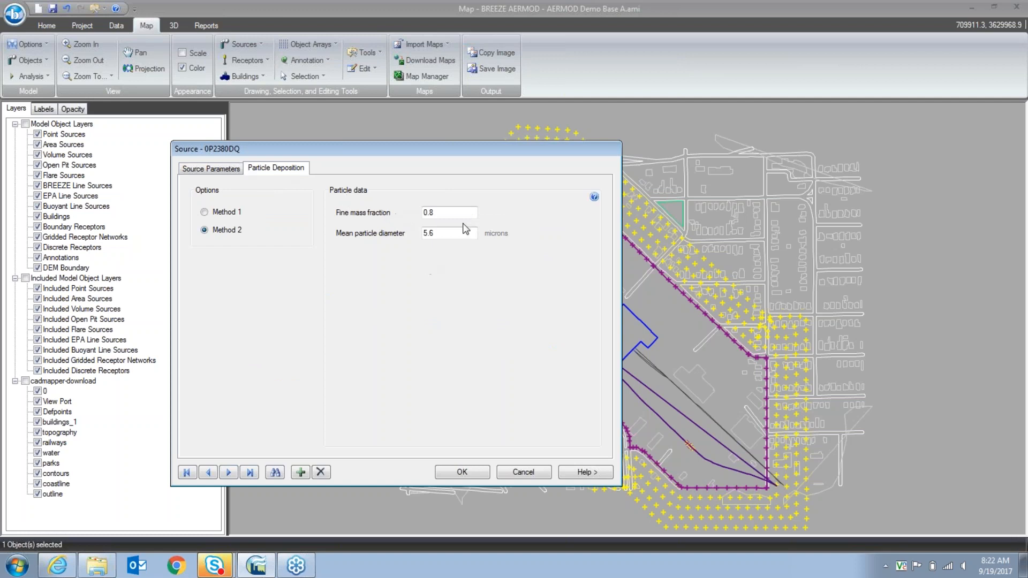
pyautogui.click(431, 214)
pyautogui.click(250, 472)
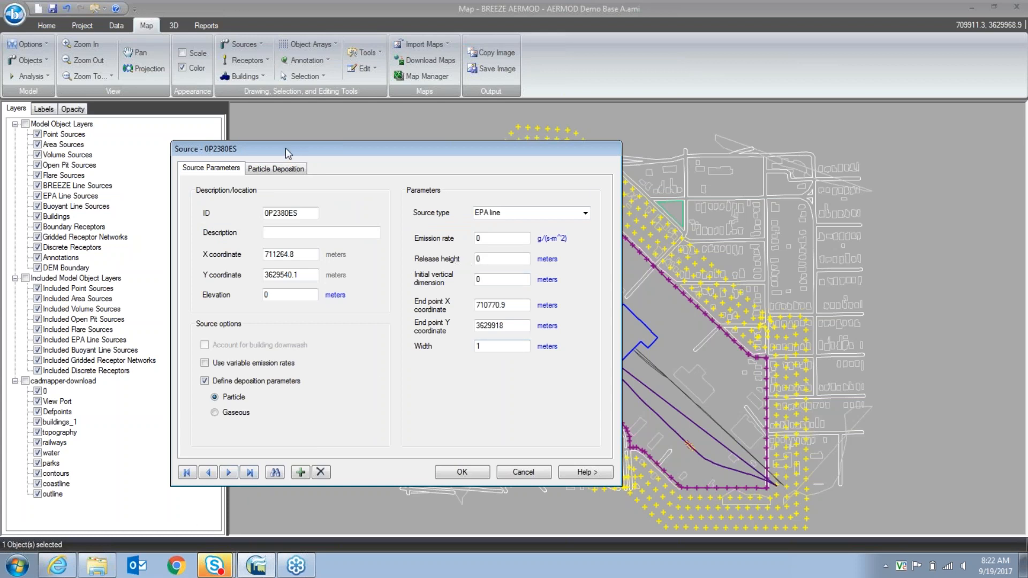
pyautogui.click(266, 169)
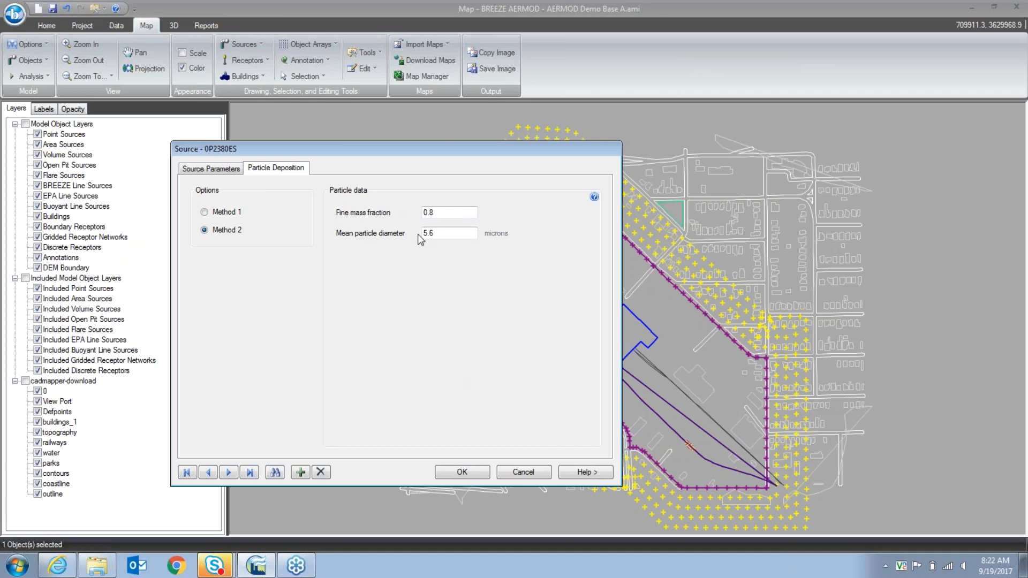
pyautogui.click(463, 473)
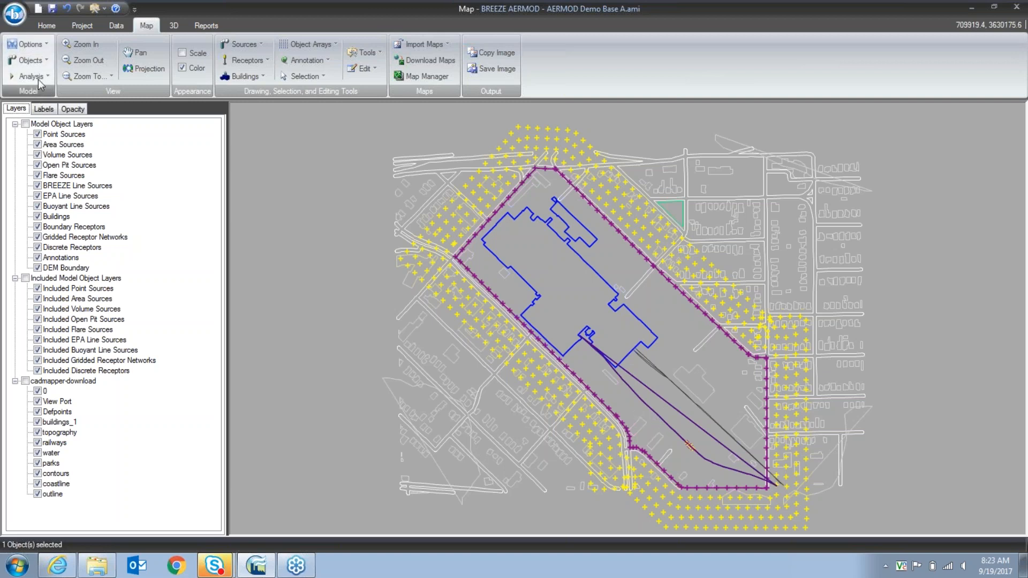
# Step: Review the source tools in the source options, leaving the settings as they are
pyautogui.click(28, 44)
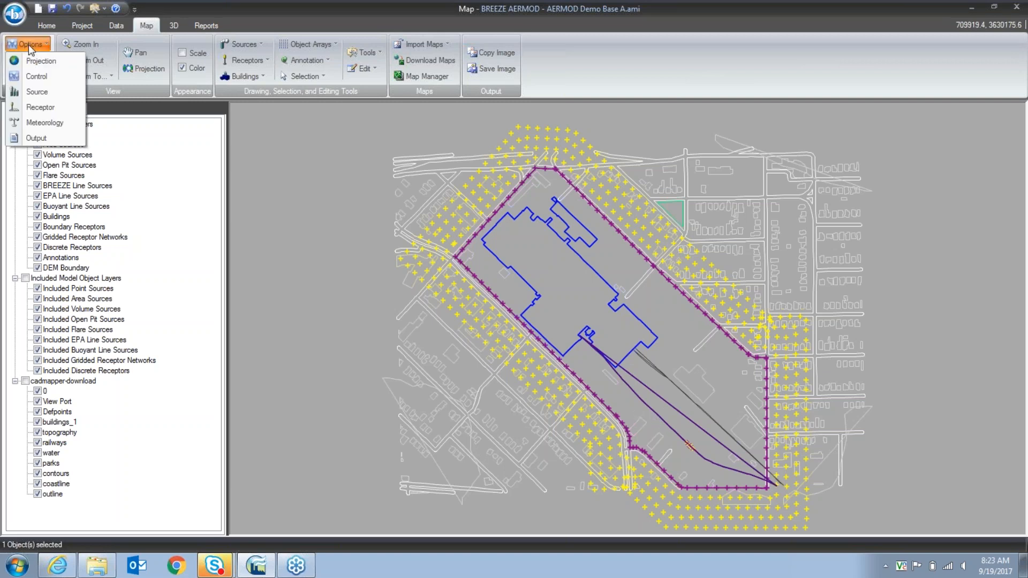
pyautogui.click(41, 94)
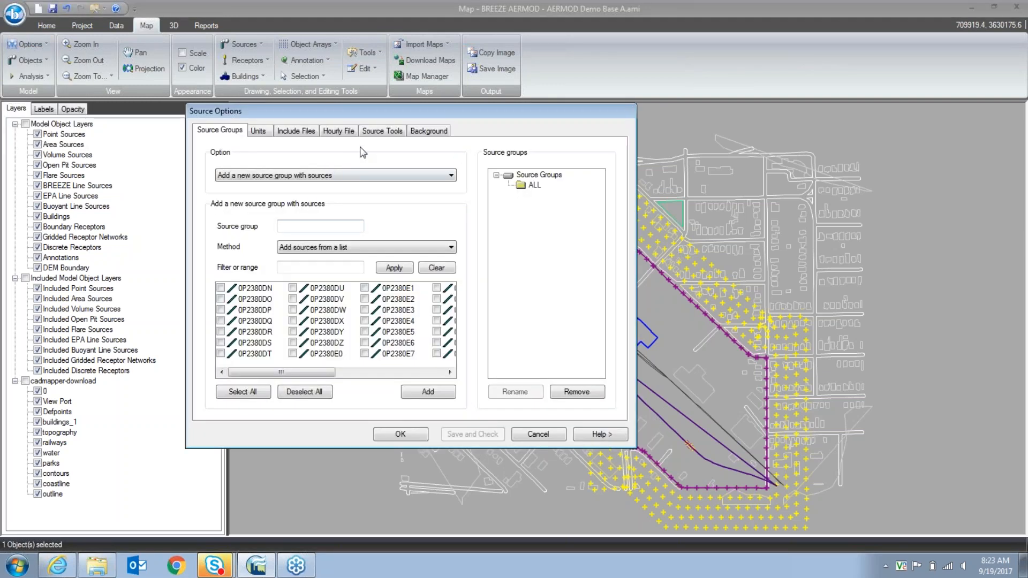
pyautogui.click(382, 133)
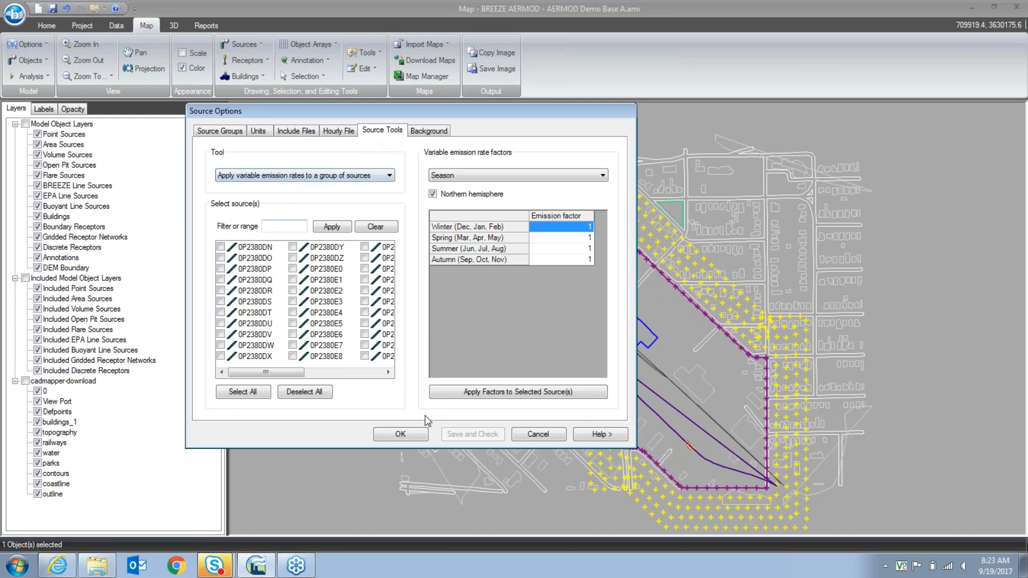
pyautogui.click(538, 434)
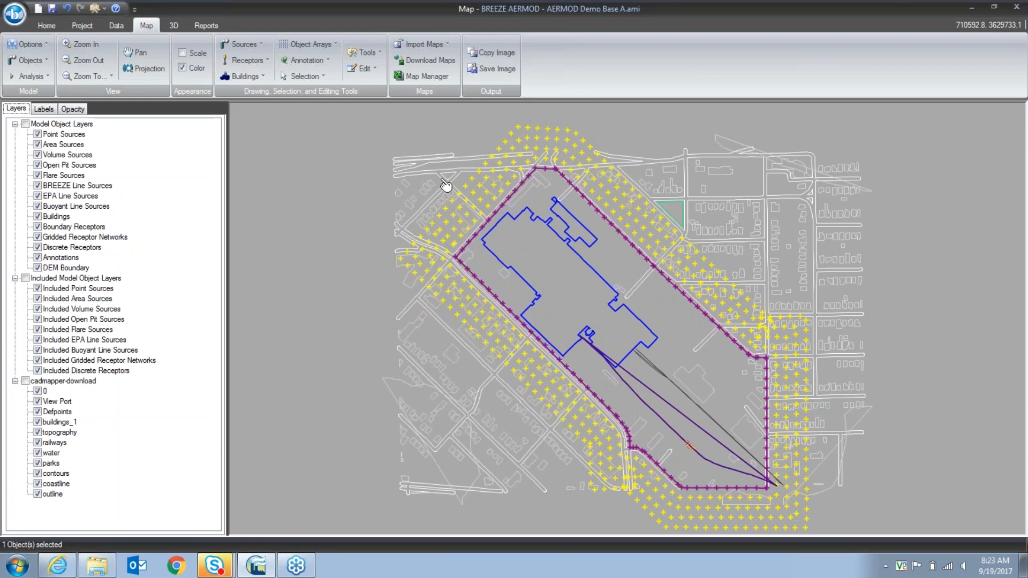
# Step: Start a base map download for the project area and set the map size to 3600 m wide by 3600 m high
pyautogui.click(424, 64)
pyautogui.moveTo(369, 92); pyautogui.dragTo(416, 152)
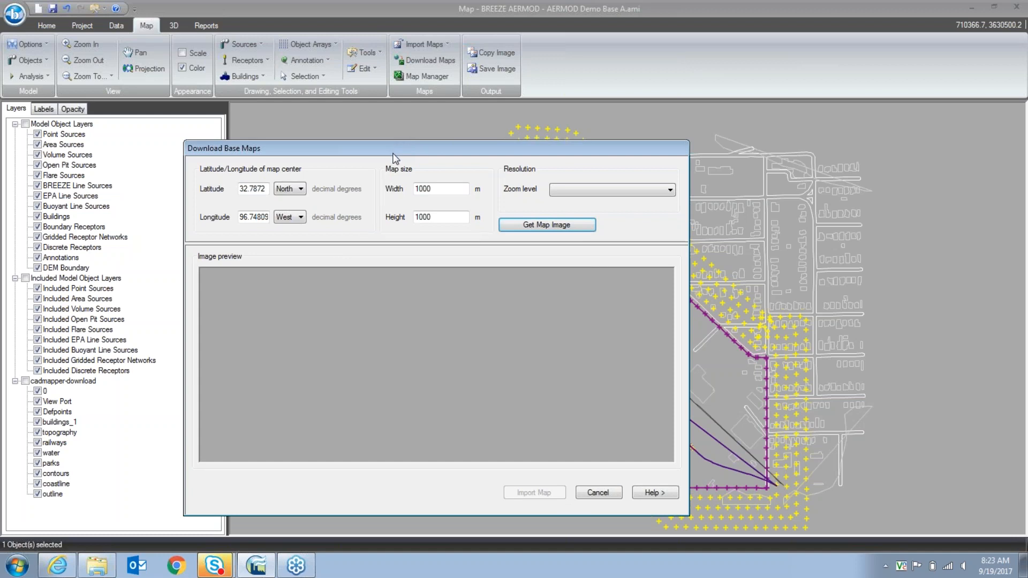
pyautogui.moveTo(395, 155); pyautogui.dragTo(355, 161)
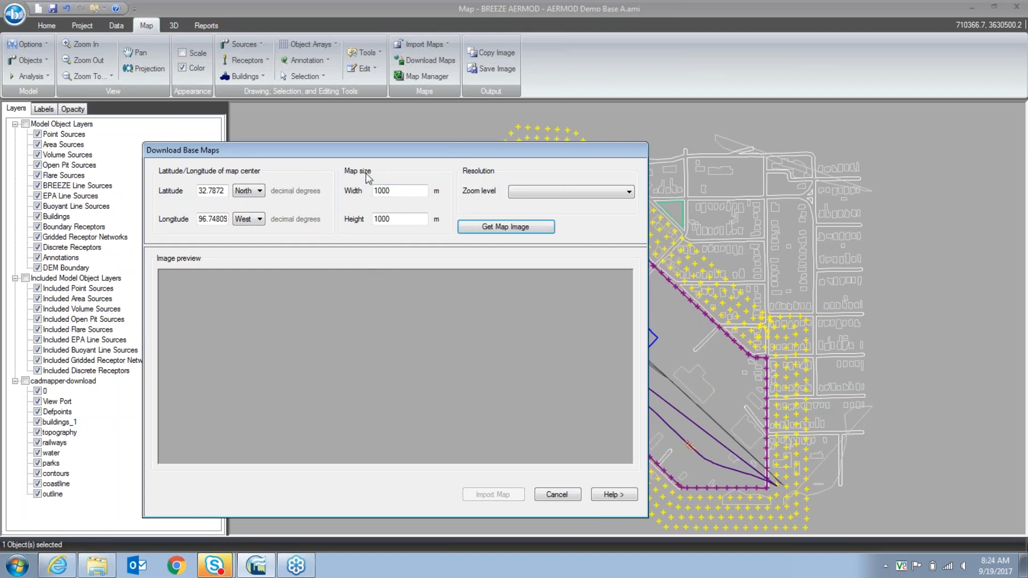
pyautogui.moveTo(365, 152); pyautogui.dragTo(323, 148)
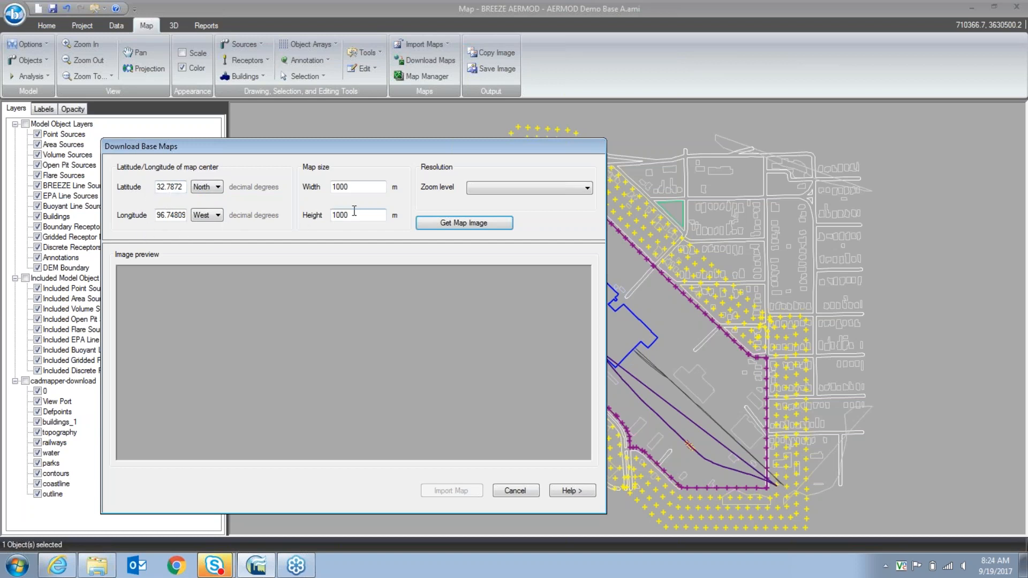
pyautogui.click(360, 189)
pyautogui.moveTo(360, 189); pyautogui.dragTo(325, 187)
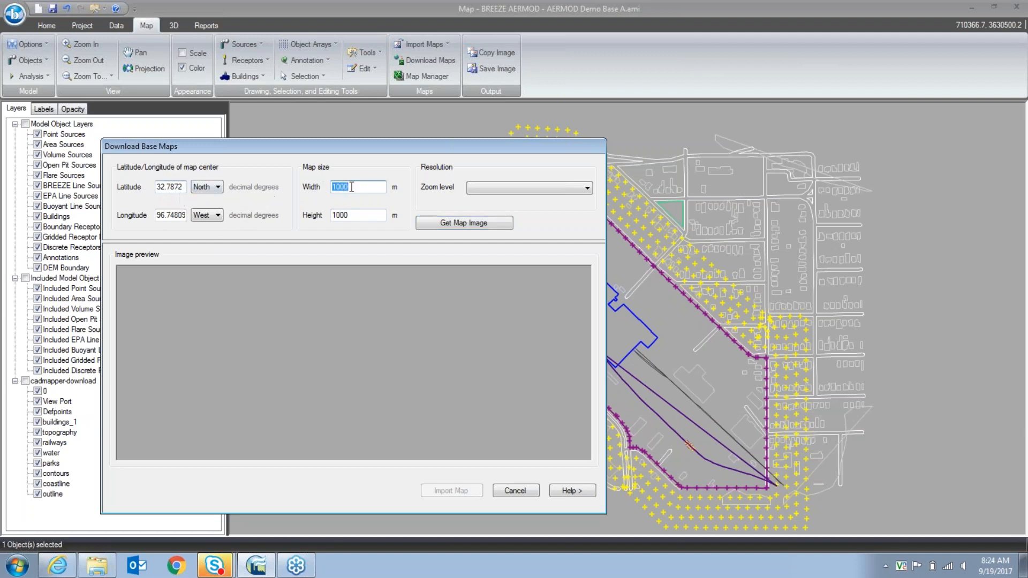
pyautogui.write('3600')
pyautogui.press('Tab')
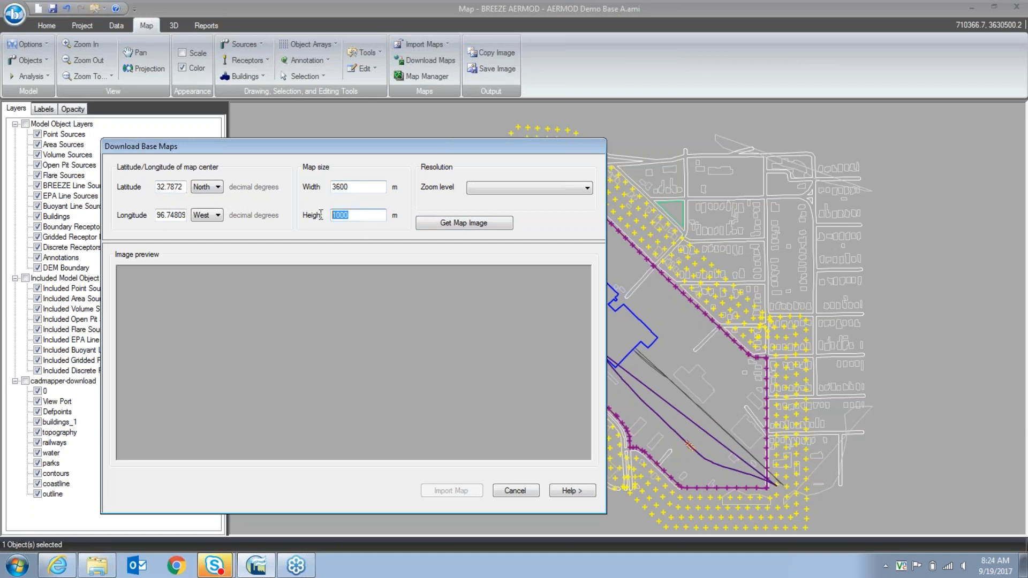
pyautogui.write('3600')
# Step: Get the map image at zoom level 7 (Neighborhood), look over its preview and import it as a base layer
pyautogui.click(587, 193)
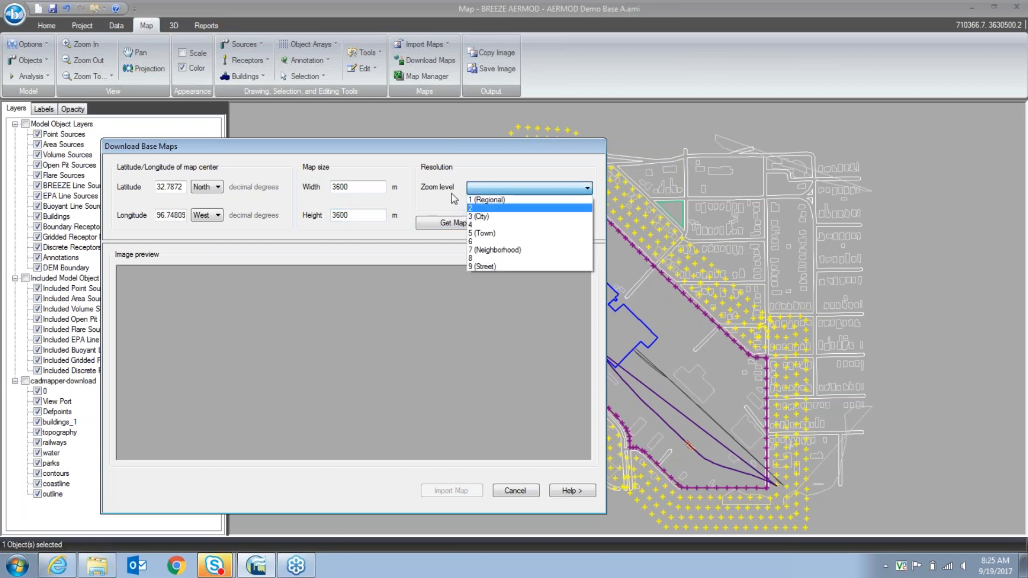
pyautogui.click(479, 252)
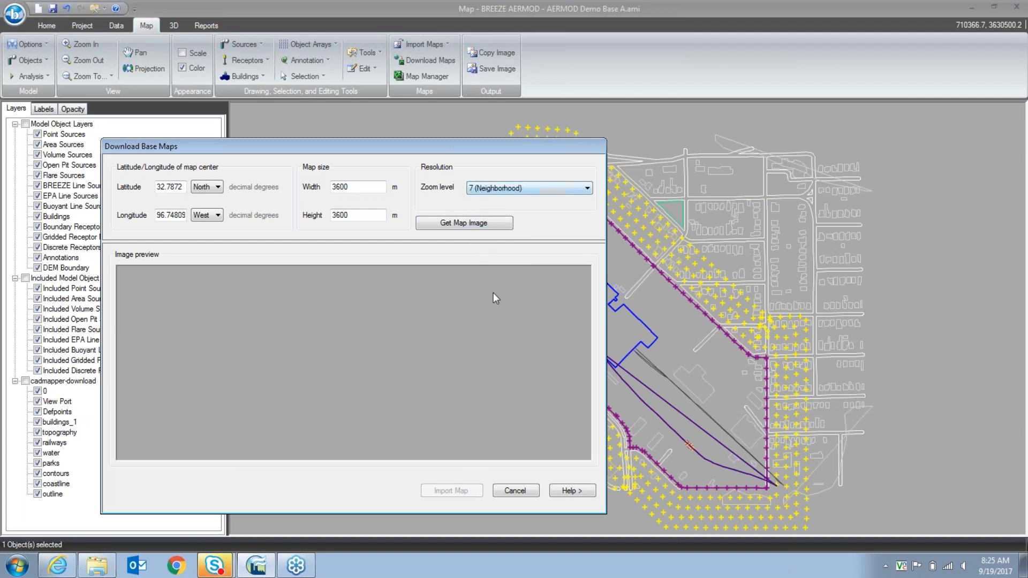
pyautogui.click(449, 225)
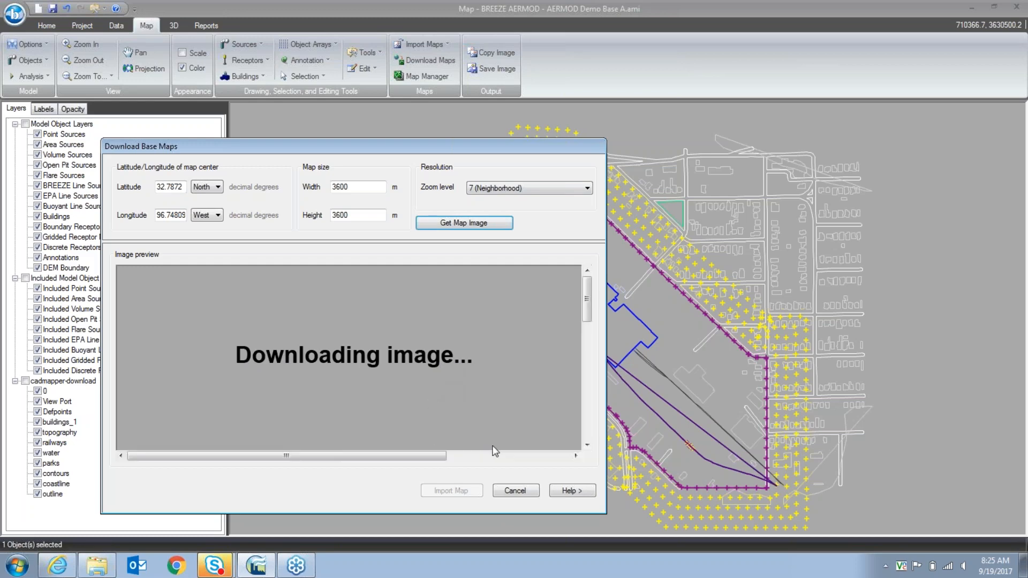
pyautogui.moveTo(588, 288); pyautogui.dragTo(587, 395)
pyautogui.moveTo(291, 452); pyautogui.dragTo(453, 462)
pyautogui.moveTo(588, 396); pyautogui.dragTo(588, 352)
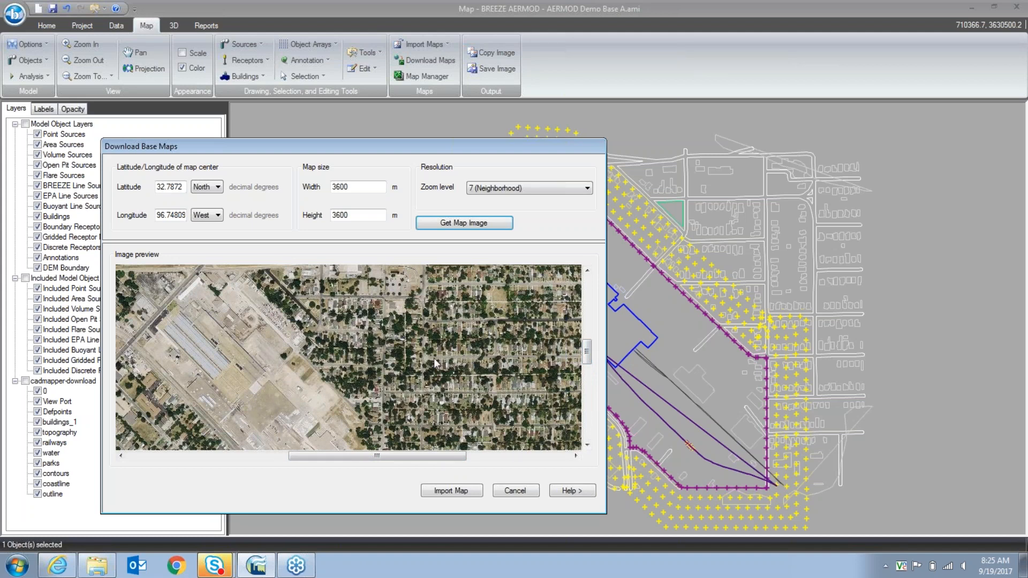
pyautogui.click(443, 491)
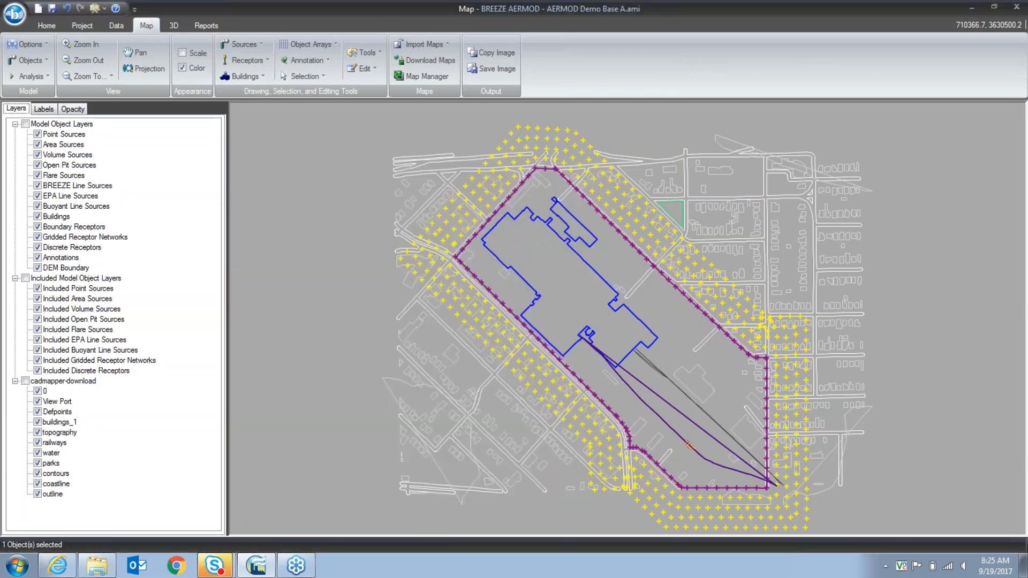
# Step: Examine how the facility boundary, buildings, line sources and receptors line up with the imported aerial base map
pyautogui.scroll(3, 611, 322)
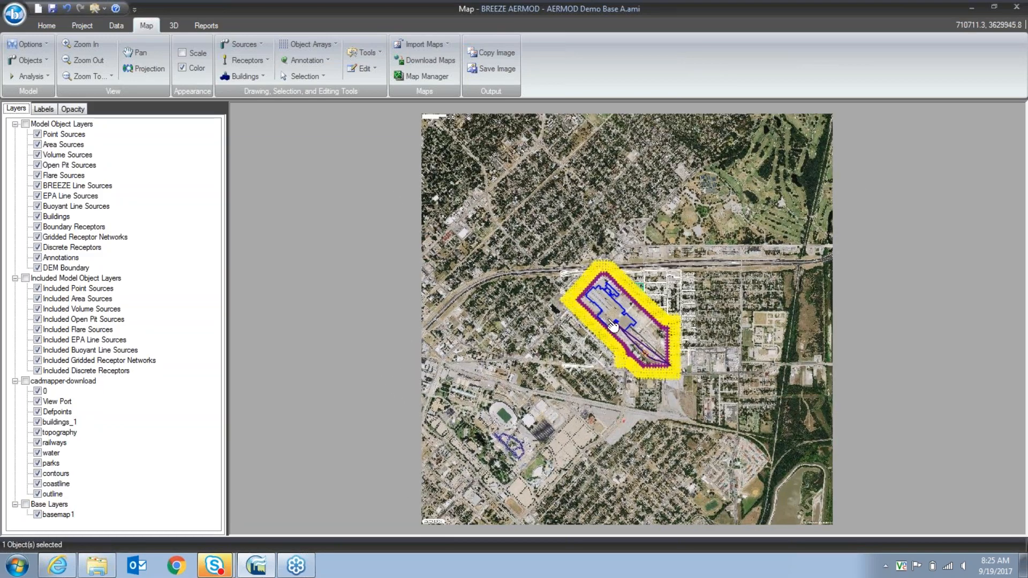
pyautogui.scroll(4, 611, 322)
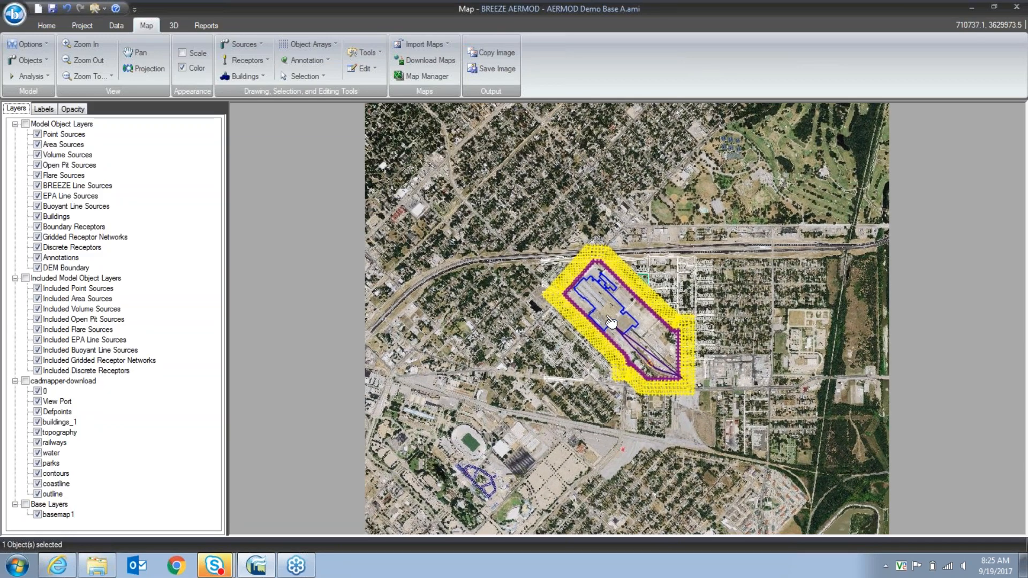
pyautogui.scroll(3, 627, 316)
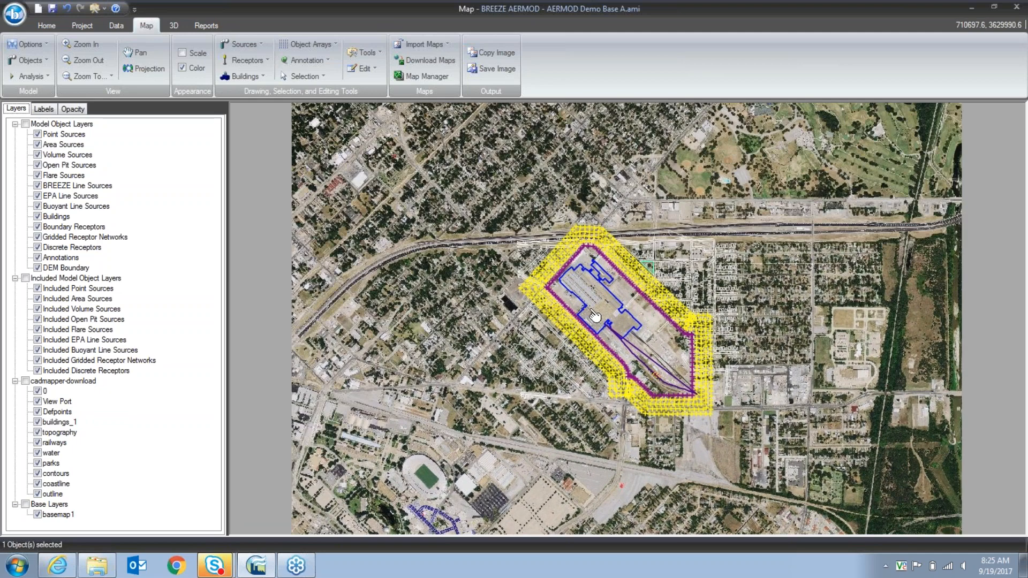
pyautogui.scroll(1, 762, 462)
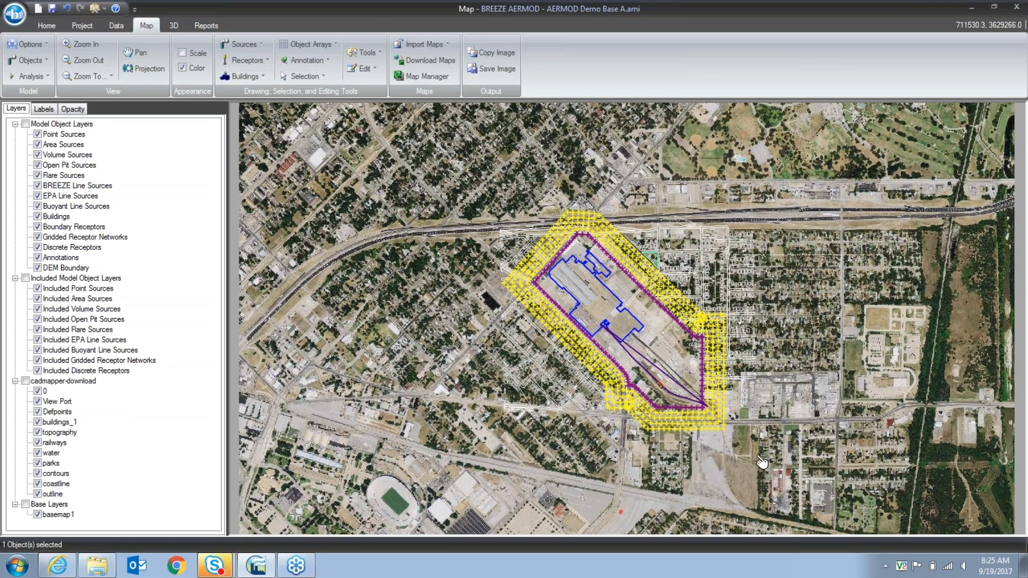
pyautogui.scroll(1, 757, 456)
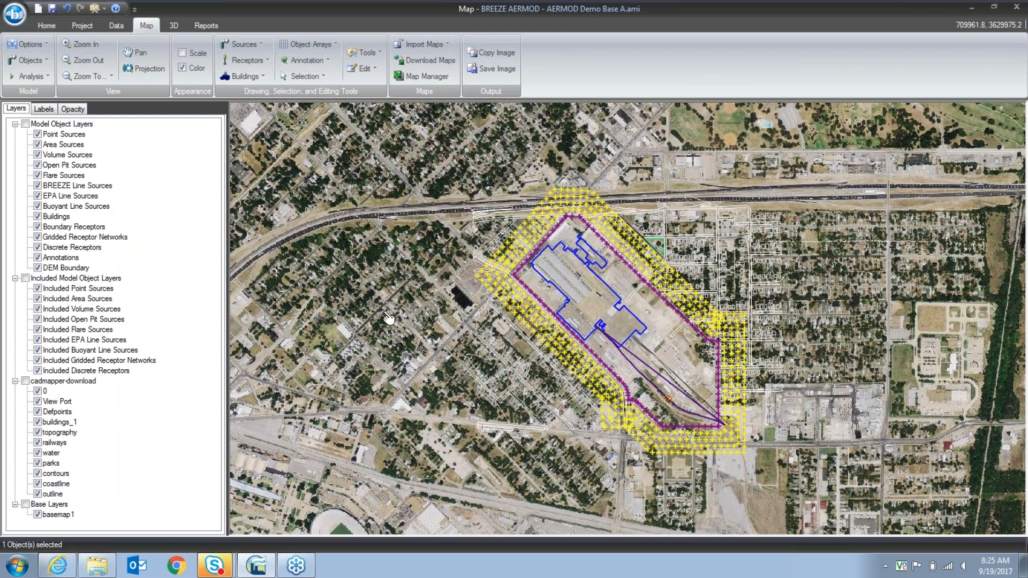
pyautogui.scroll(2, 536, 263)
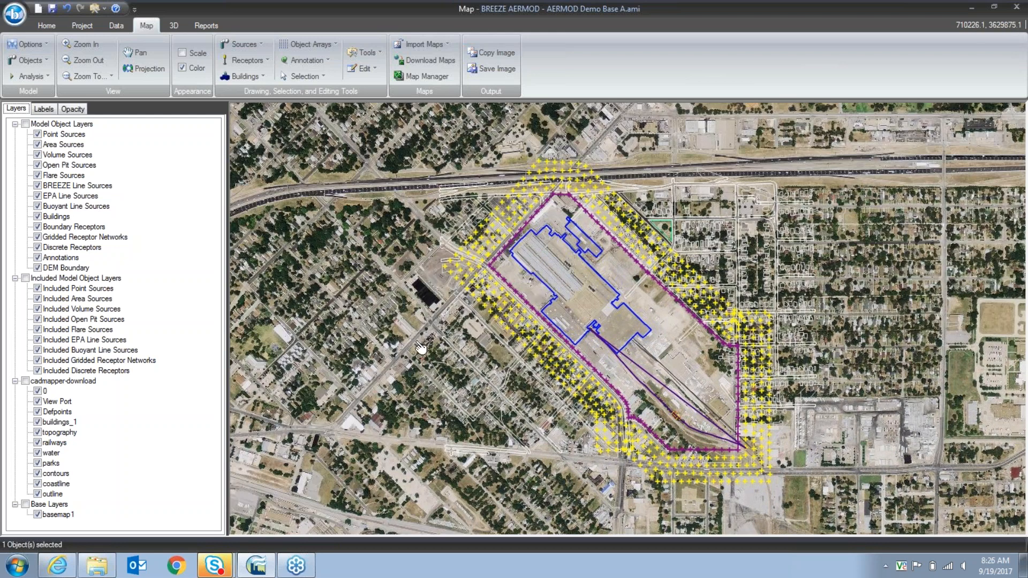
pyautogui.scroll(2, 515, 327)
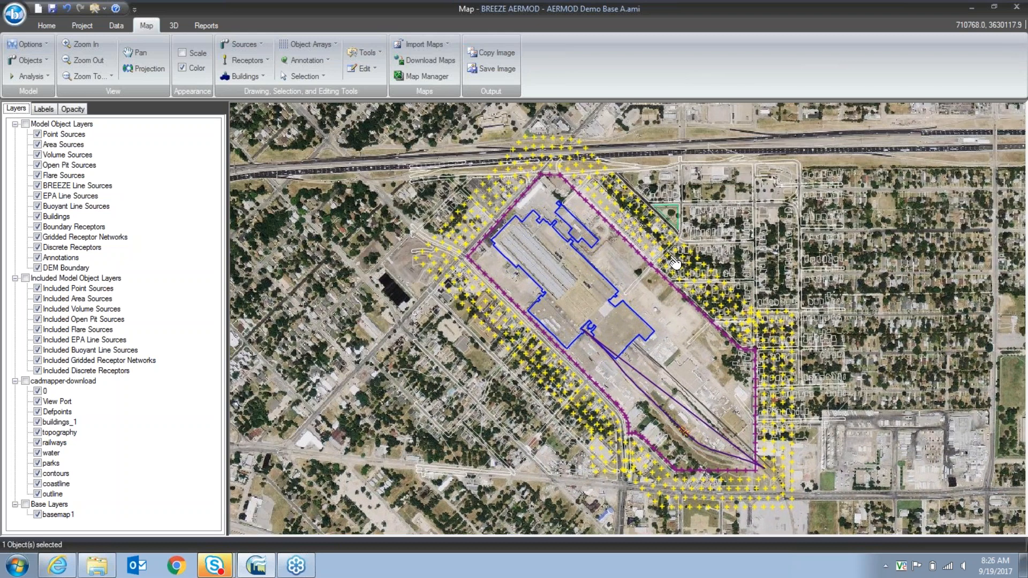
# Step: Start a new project, saving the changes to the current one first
pyautogui.click(12, 10)
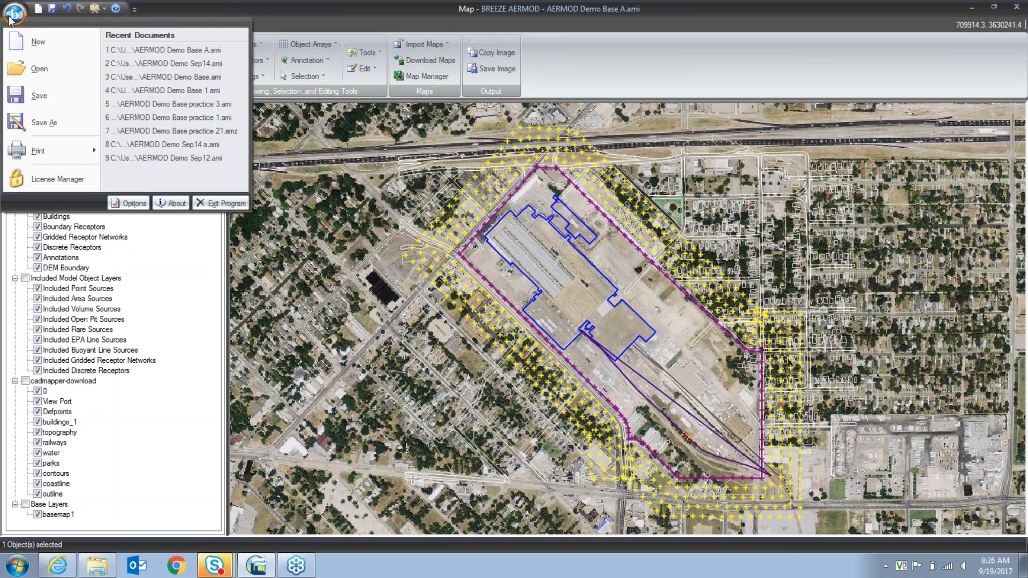
pyautogui.click(12, 44)
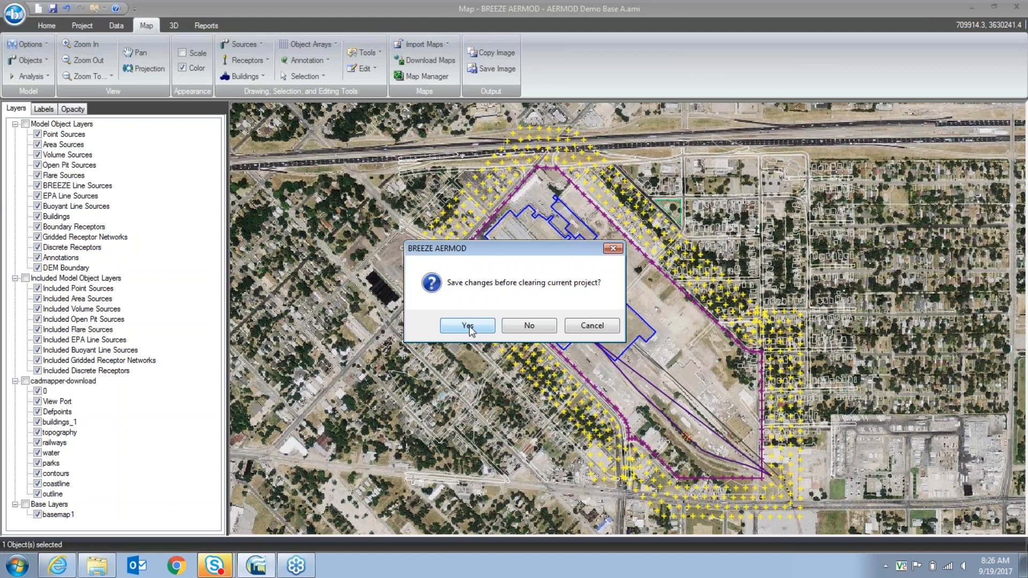
pyautogui.click(468, 326)
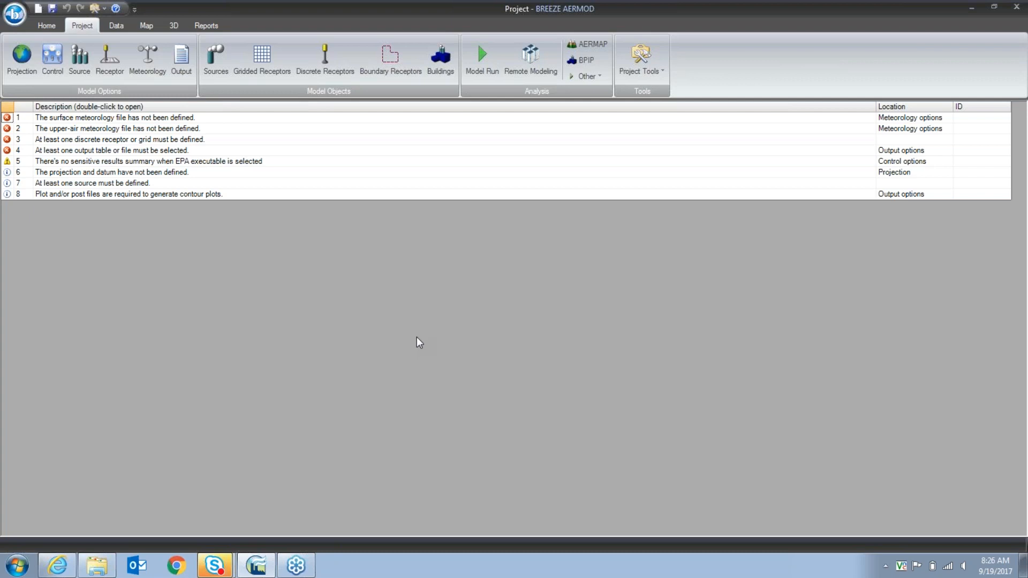
# Step: Define a user-defined projection for the new project, using UTM zone 14
pyautogui.click(21, 58)
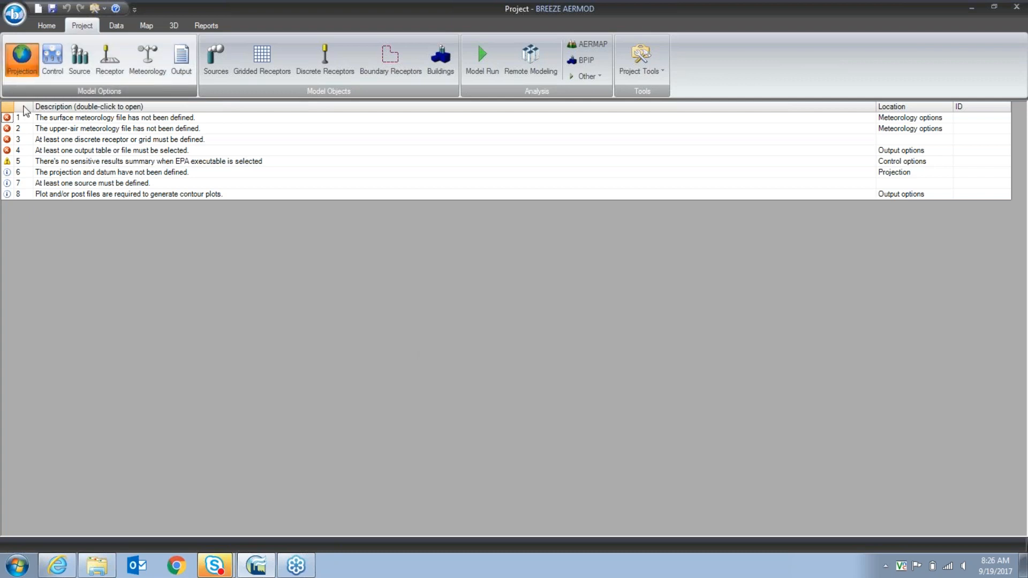
pyautogui.click(219, 190)
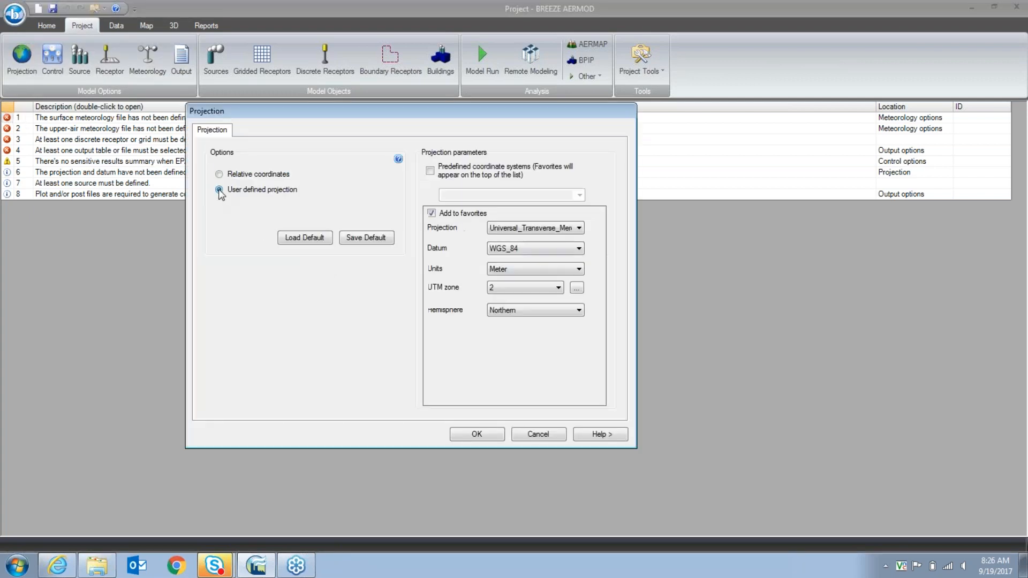
pyautogui.click(559, 289)
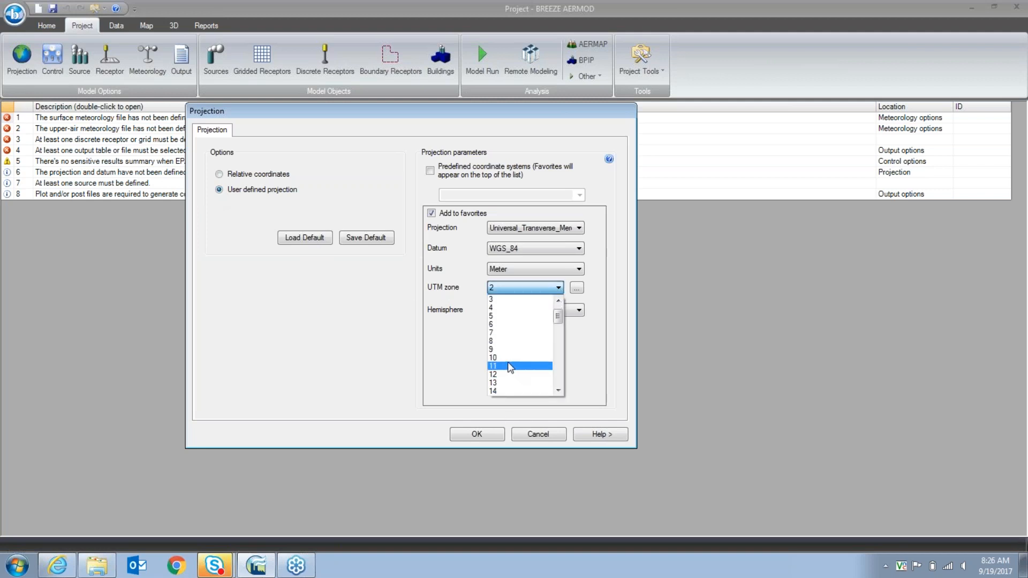
pyautogui.click(493, 391)
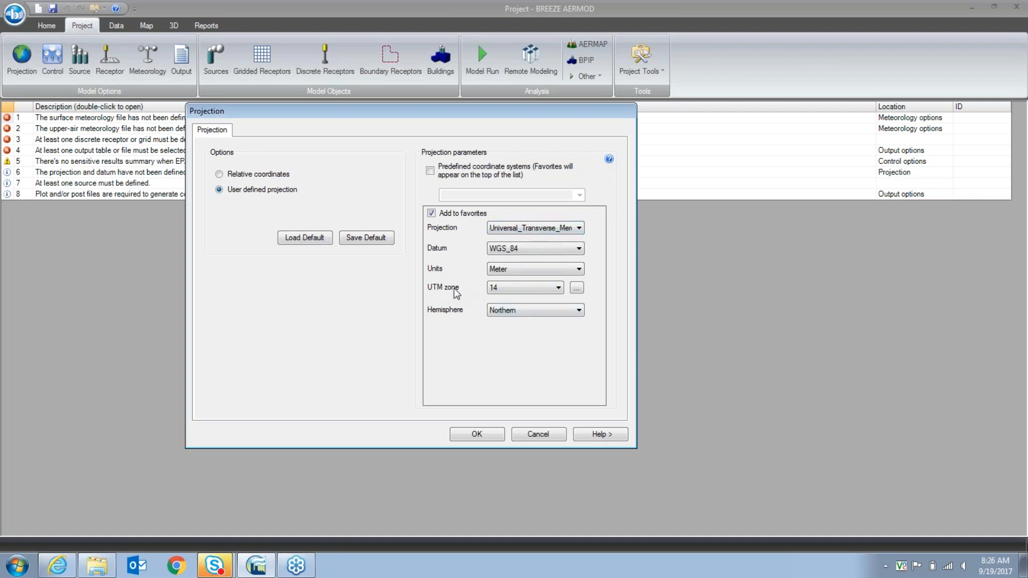
pyautogui.click(479, 435)
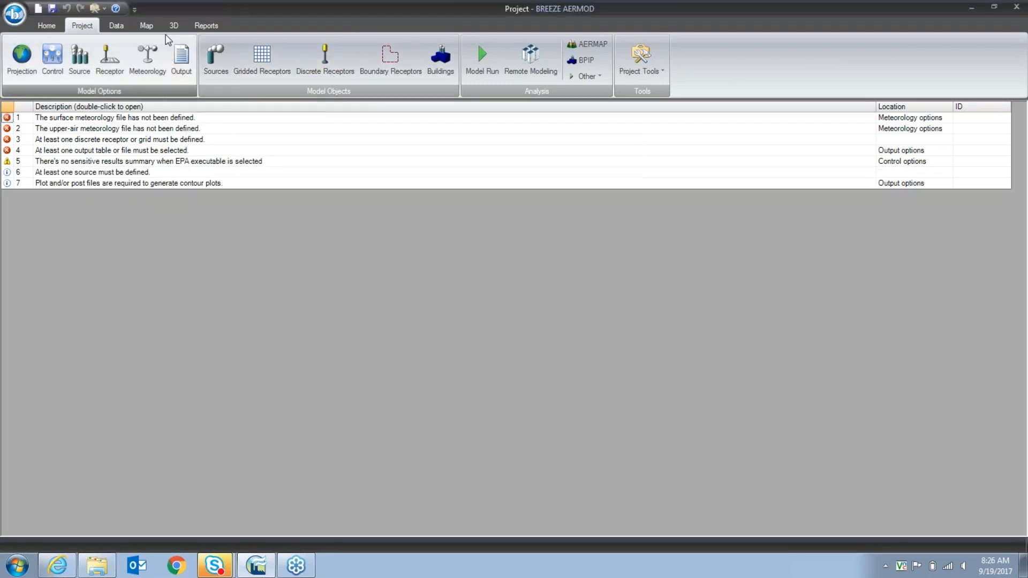
# Step: Start a base map download for the new project, centred at latitude 32.7870 North and longitude 96.7482 West
pyautogui.click(151, 27)
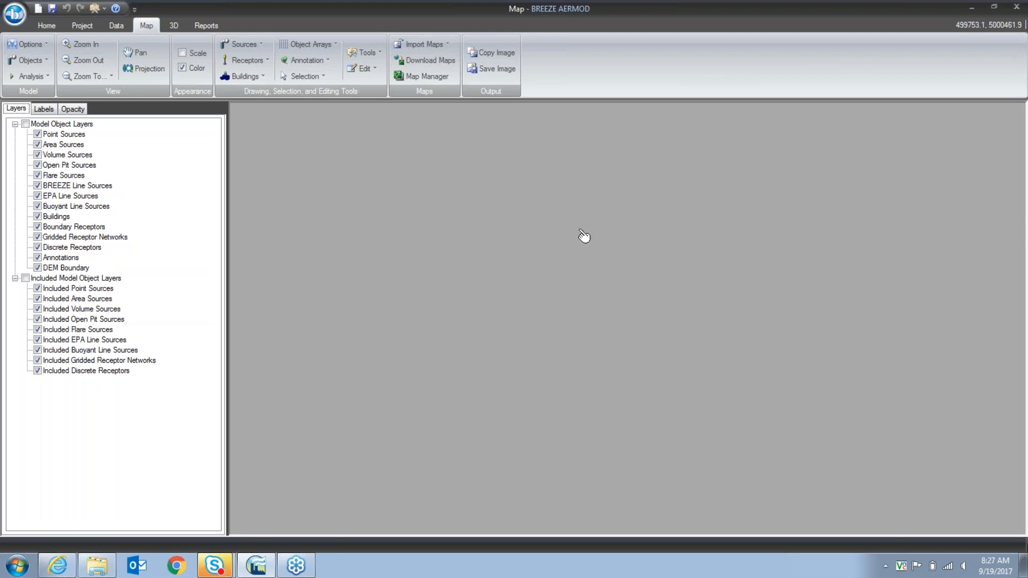
pyautogui.click(414, 57)
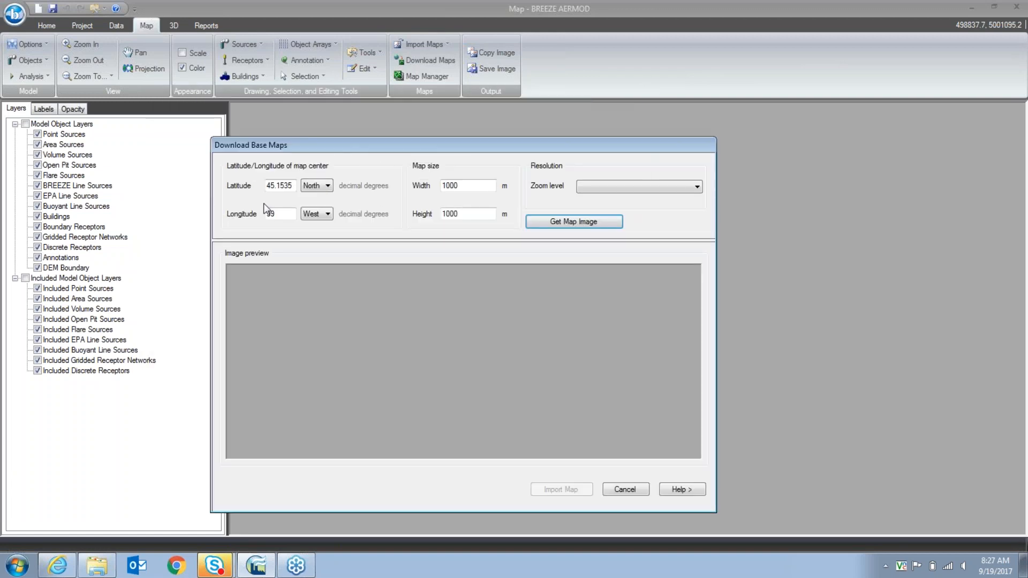
pyautogui.moveTo(269, 184); pyautogui.dragTo(293, 185)
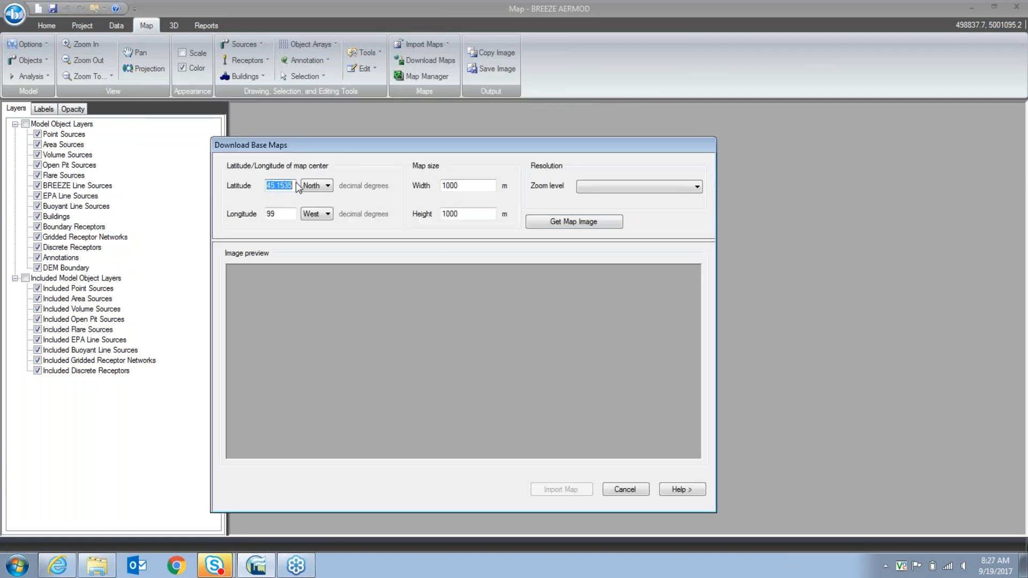
pyautogui.moveTo(285, 213); pyautogui.dragTo(267, 215)
pyautogui.click(287, 184)
pyautogui.write('32.7870')
pyautogui.click(278, 212)
pyautogui.write('9')
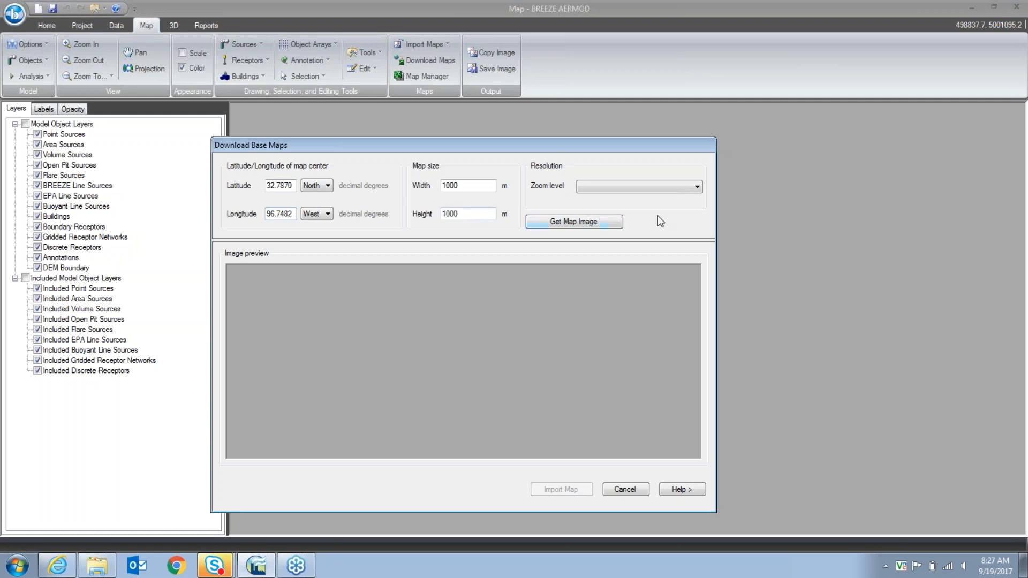
# Step: Get the map image at zoom level 9 (Street) with a width and height of 960 m
pyautogui.click(696, 187)
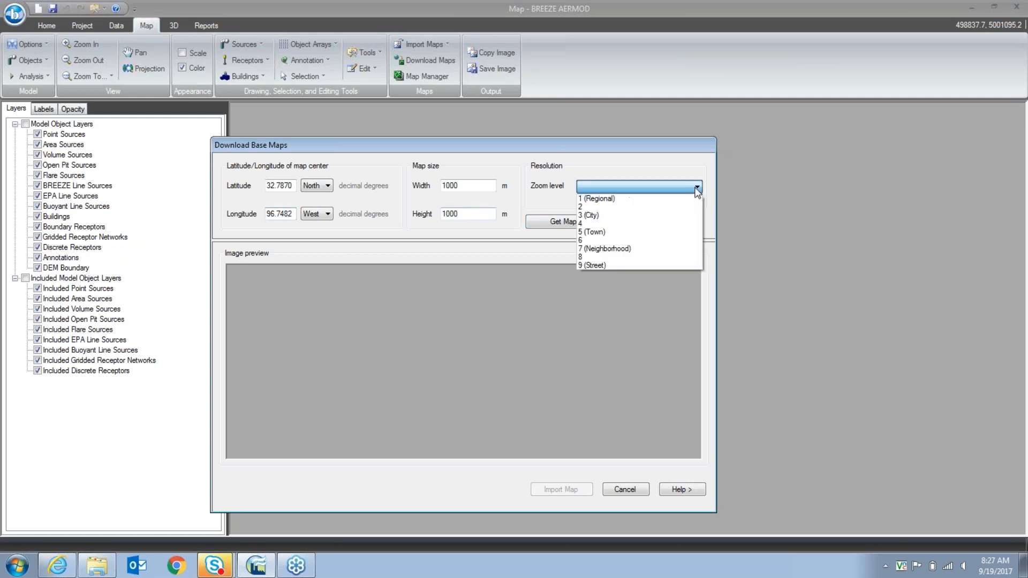
pyautogui.click(587, 262)
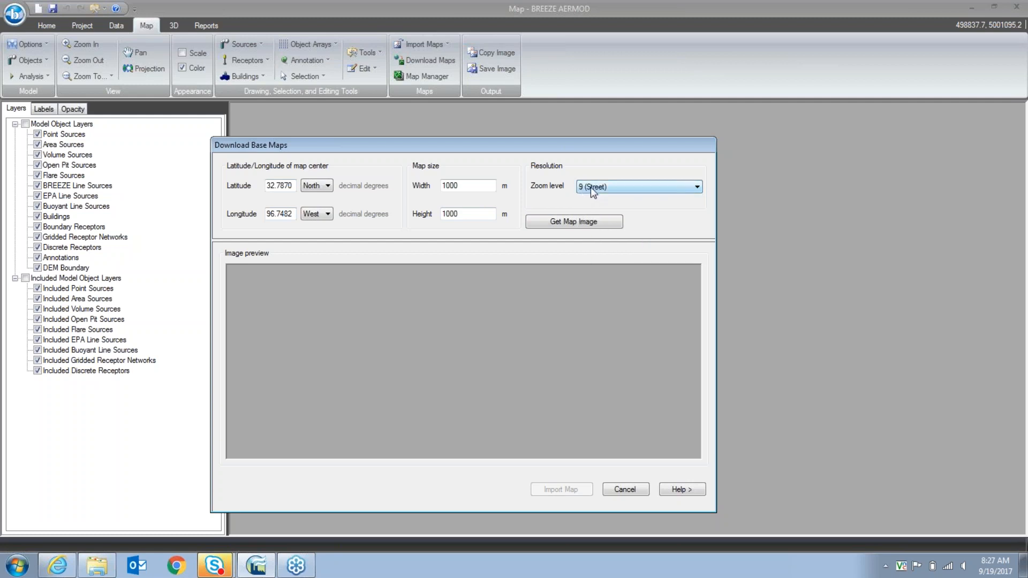
pyautogui.doubleClick(466, 186)
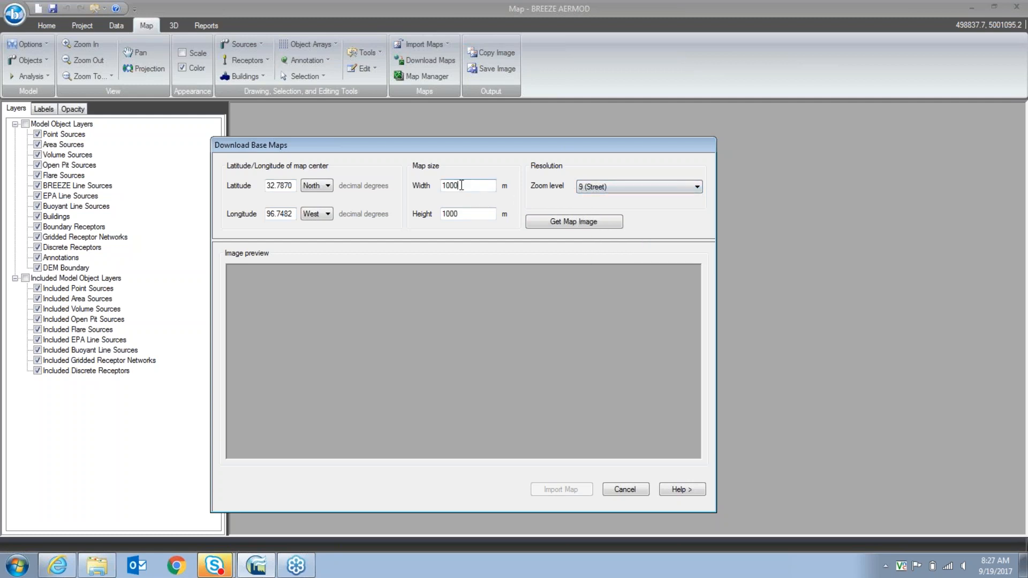
pyautogui.write('960')
pyautogui.click(484, 214)
pyautogui.doubleClick(484, 213)
pyautogui.write('9')
pyautogui.click(548, 223)
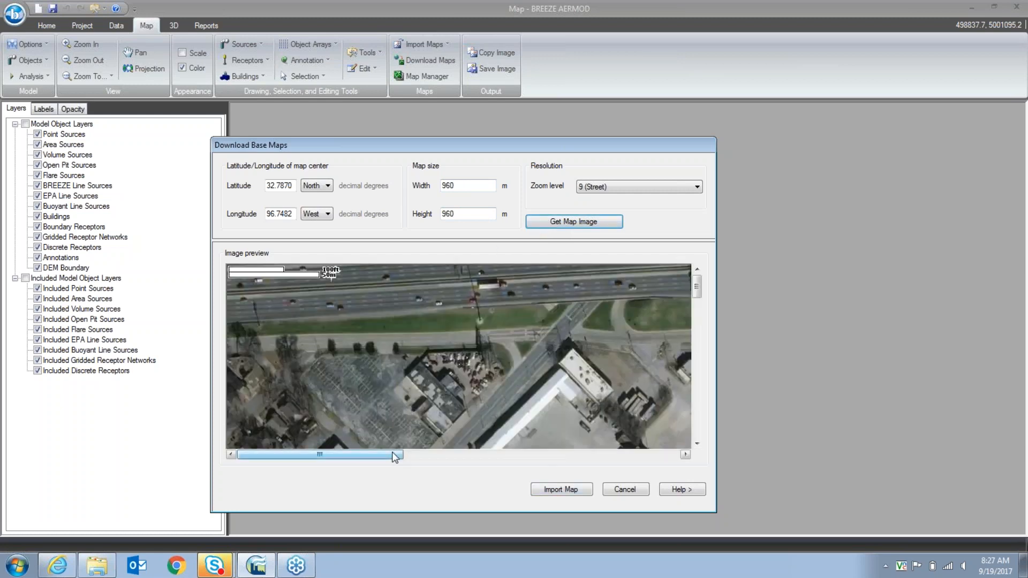
# Step: Look over the previewed street-level image and import it as the new project's base layer
pyautogui.moveTo(394, 454); pyautogui.dragTo(471, 454)
pyautogui.moveTo(697, 290); pyautogui.dragTo(696, 334)
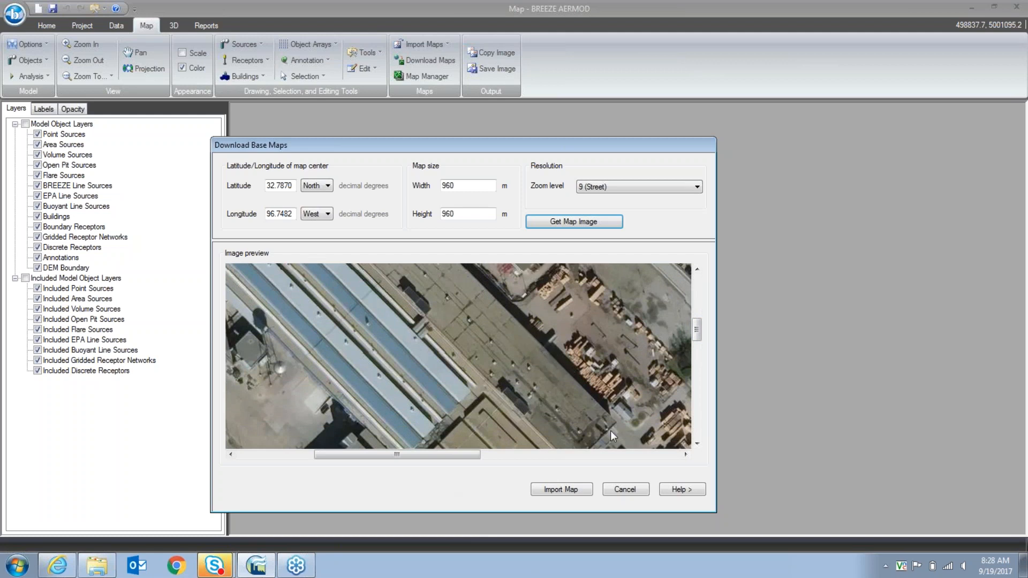
pyautogui.click(555, 489)
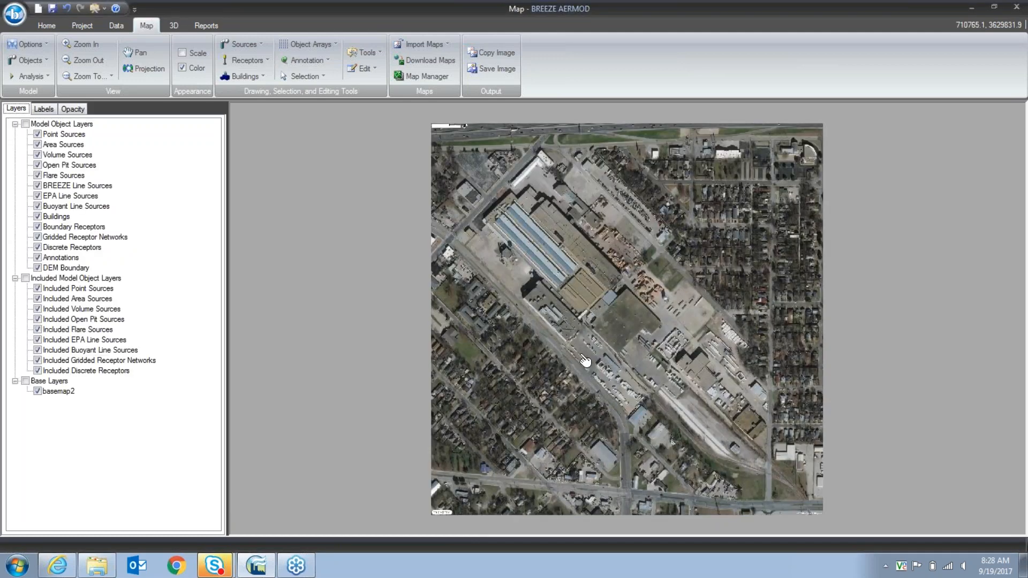
# Step: Examine the industrial facility and its surroundings on the imported aerial base map
pyautogui.scroll(10, 572, 264)
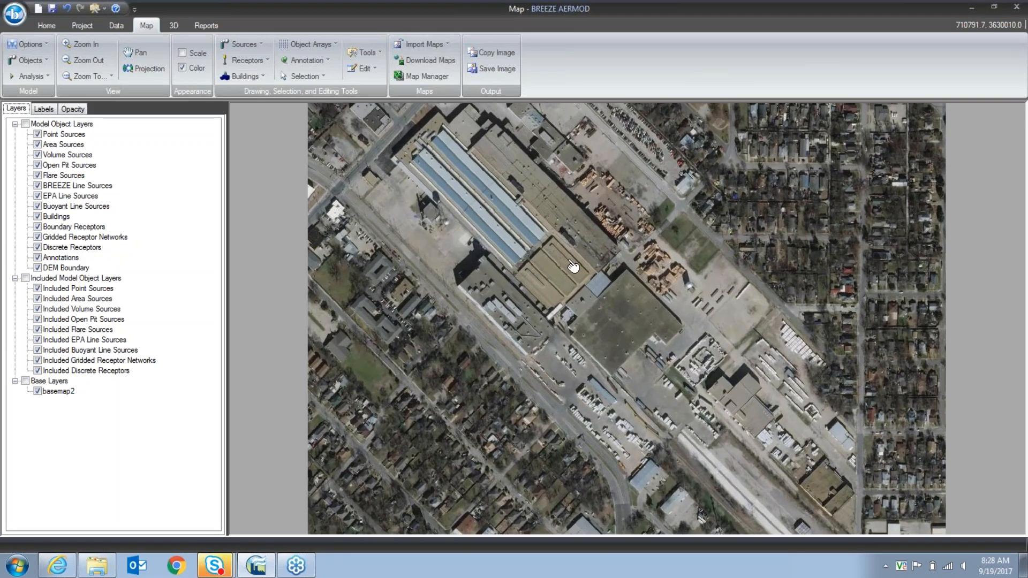
pyautogui.moveTo(570, 261); pyautogui.dragTo(541, 371)
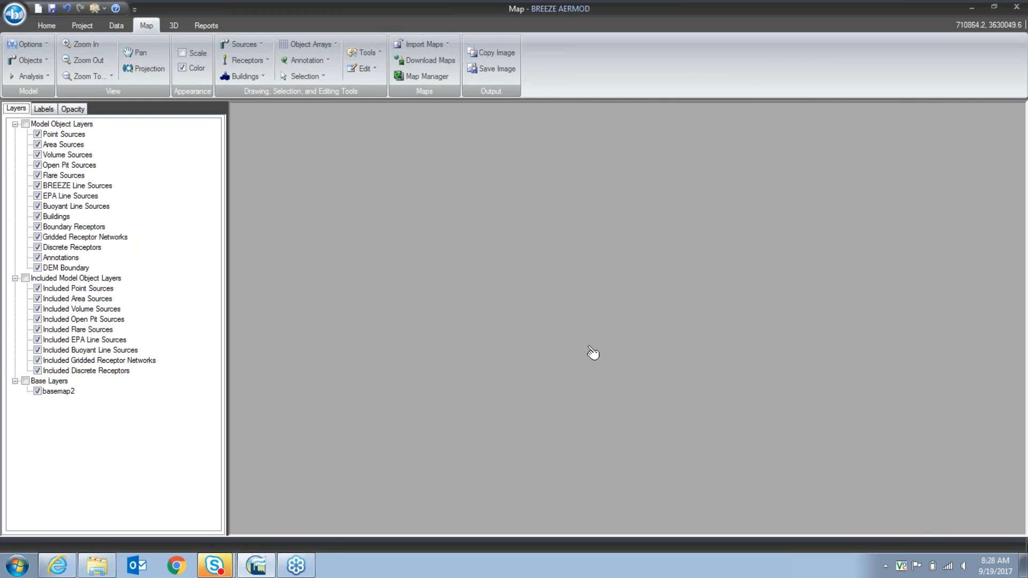
pyautogui.scroll(5, 510, 314)
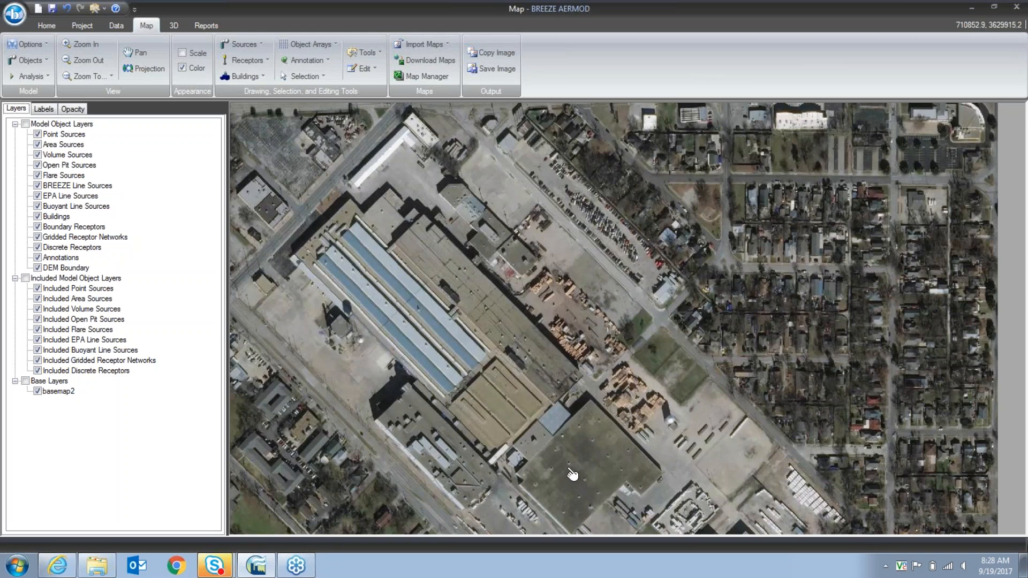
pyautogui.scroll(-1, 572, 475)
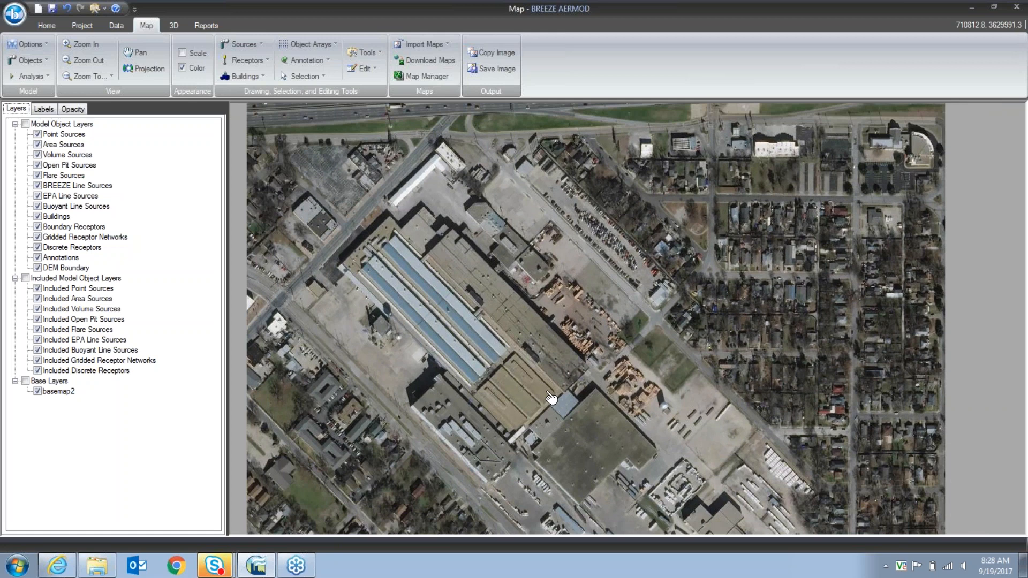
pyautogui.scroll(-1, 552, 397)
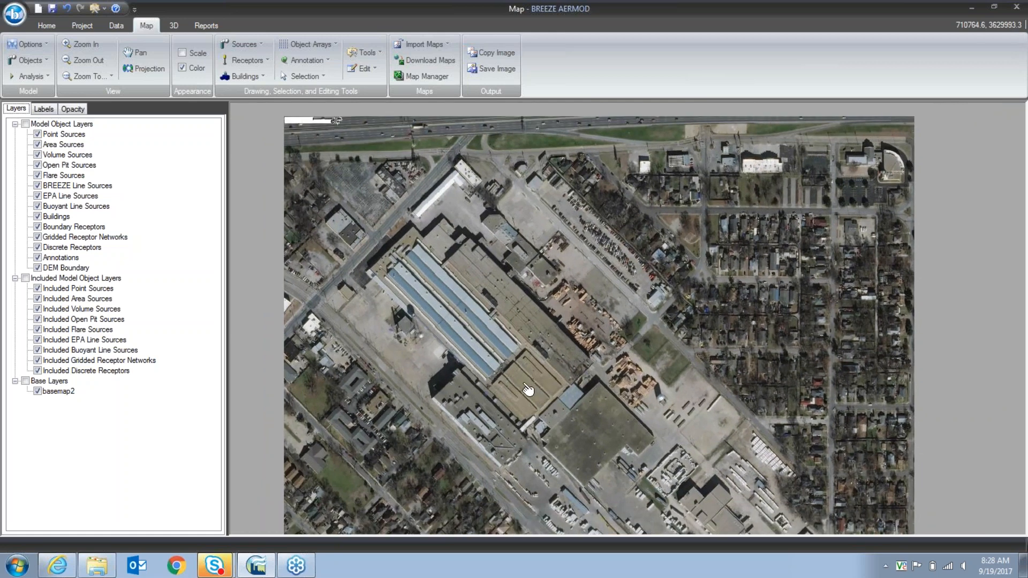